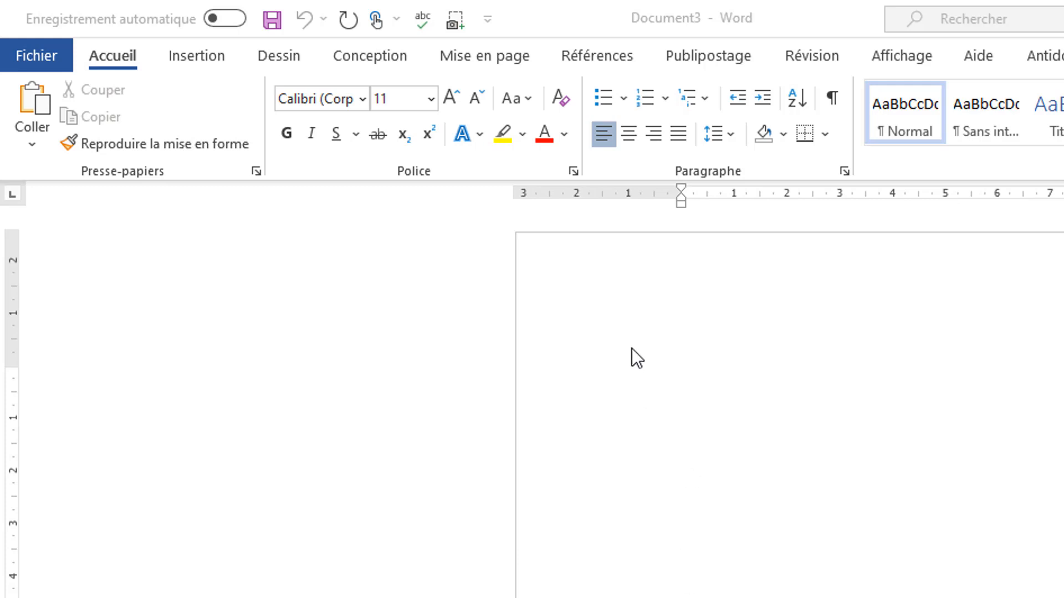
Set the page orientation to Paysage and the paper size to Légal (21,59 cm x 35,56 cm)
{"action": "left_click", "coordinate": [484, 61]}
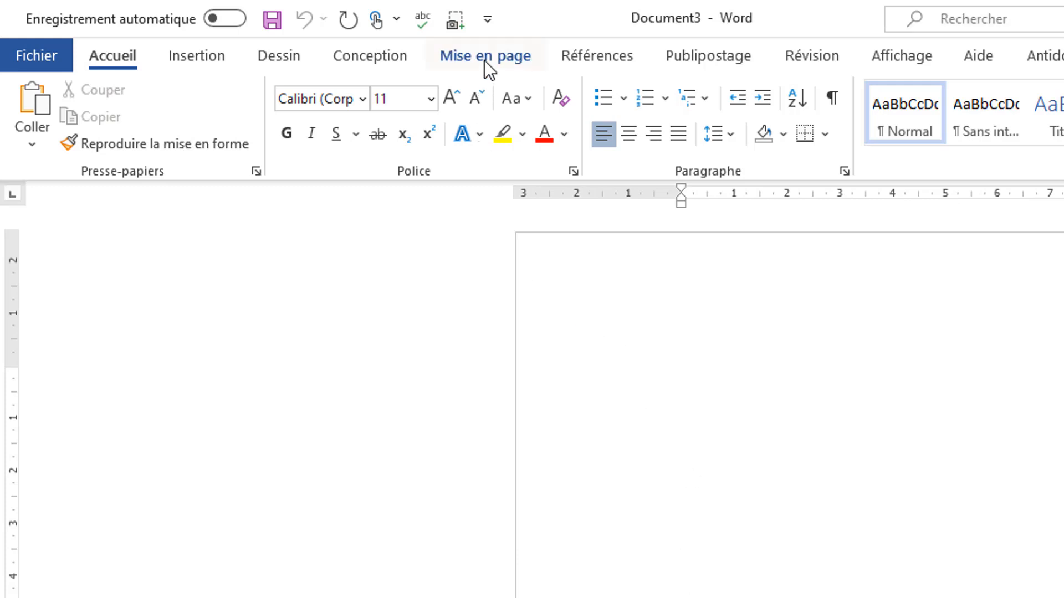
{"action": "left_click", "coordinate": [484, 61]}
{"action": "left_click", "coordinate": [97, 143]}
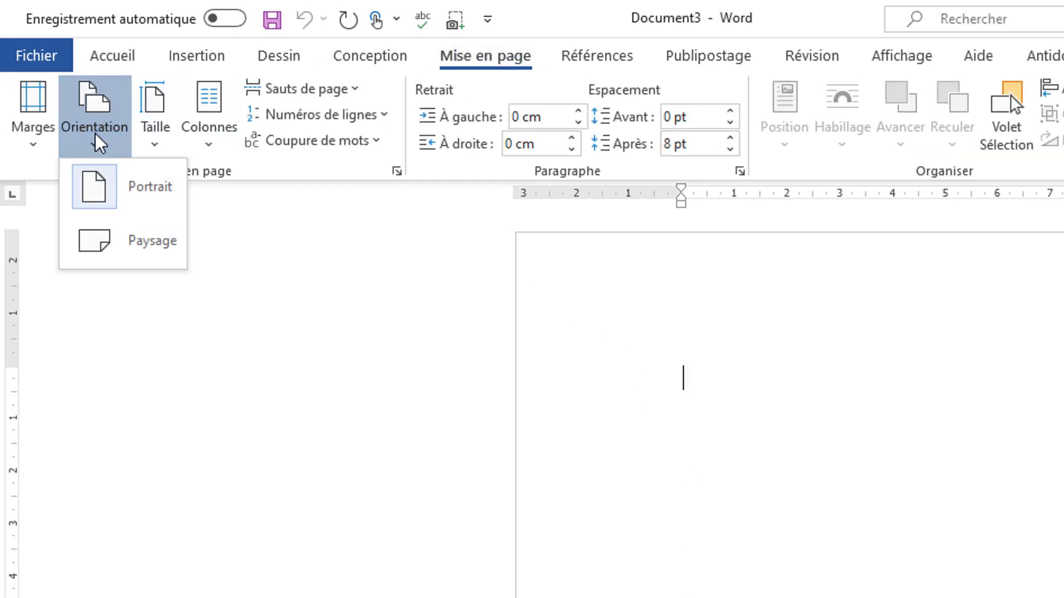
{"action": "left_click", "coordinate": [110, 254]}
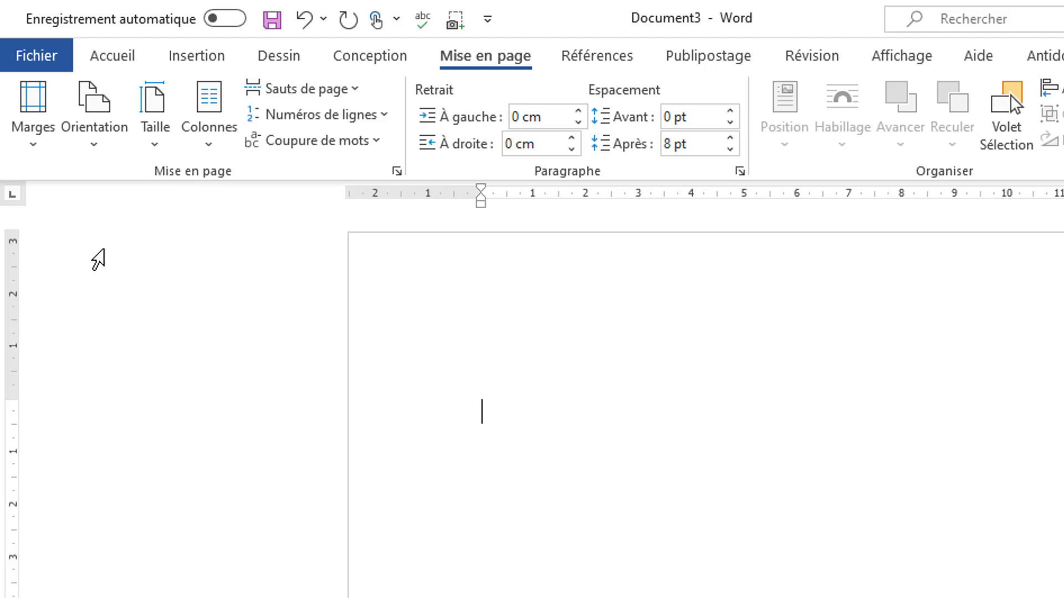
{"action": "left_click", "coordinate": [150, 145]}
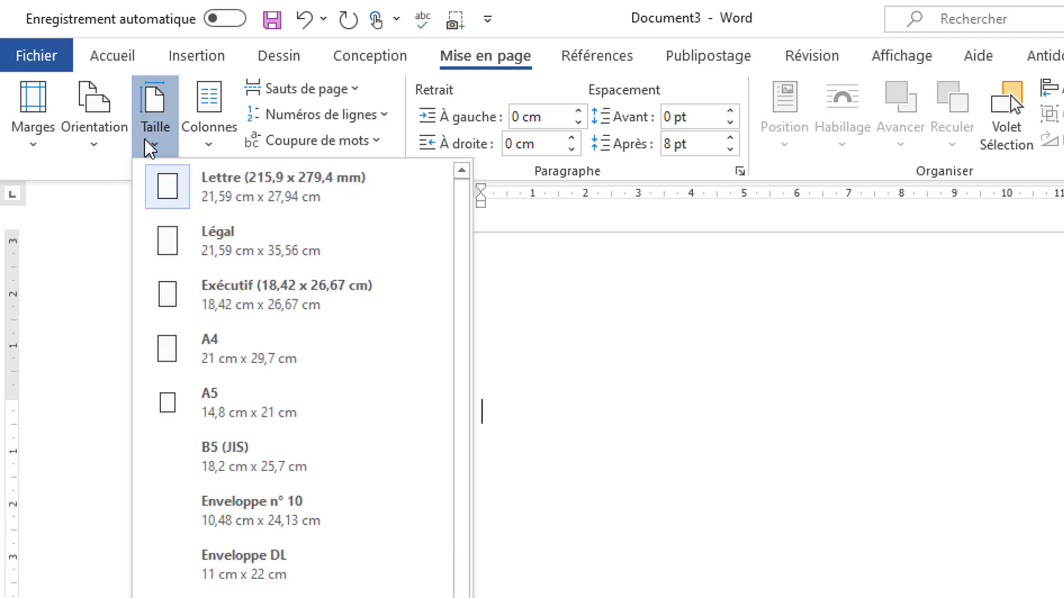
{"action": "left_click", "coordinate": [170, 261]}
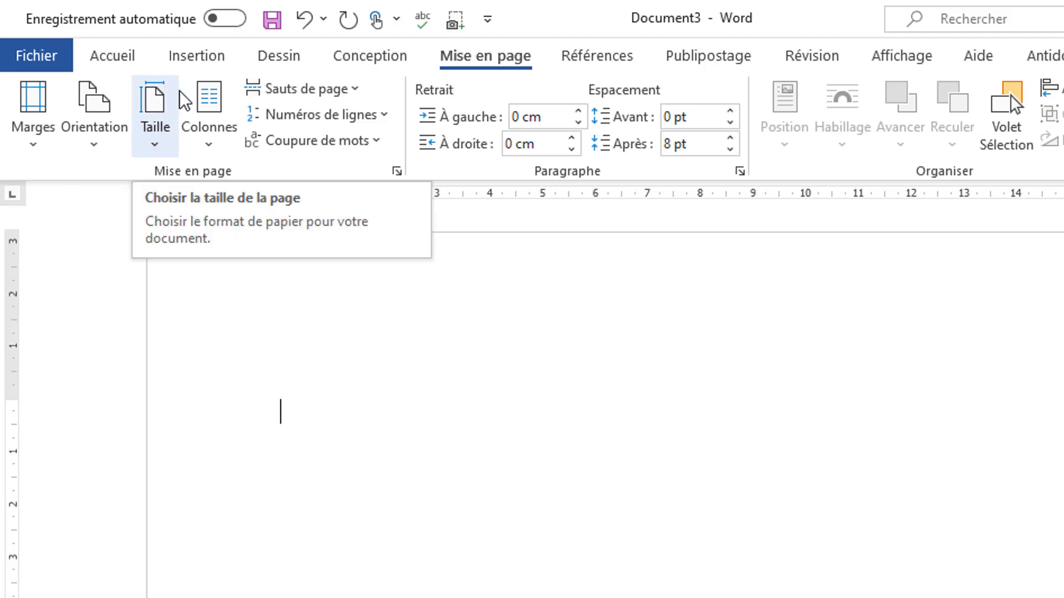
Insert a new drawing canvas and enlarge it to 30,2 cm wide by 17,62 cm high
{"action": "left_click", "coordinate": [188, 62]}
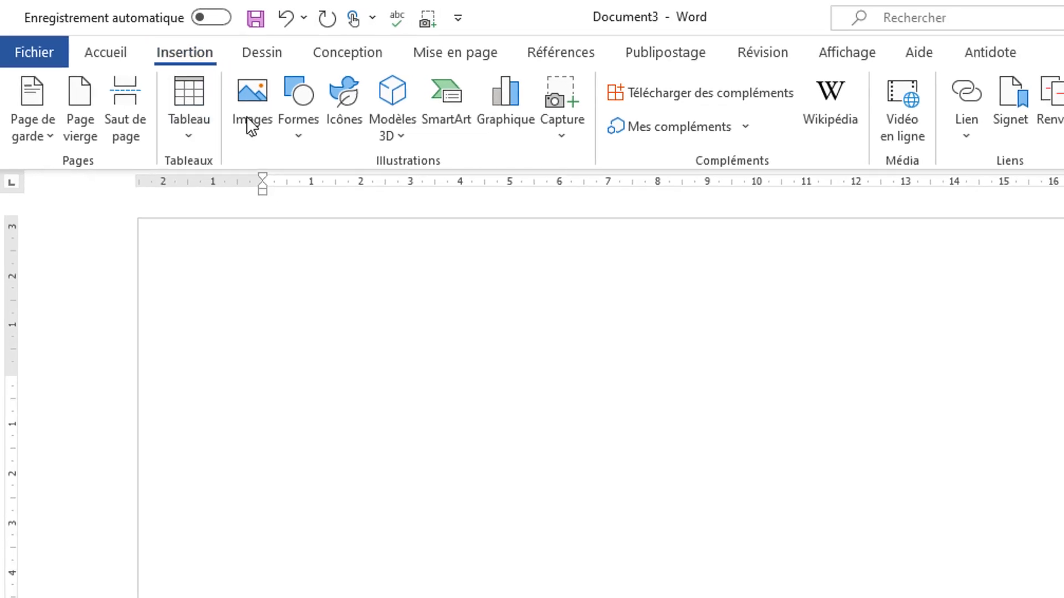
{"action": "left_click", "coordinate": [196, 88]}
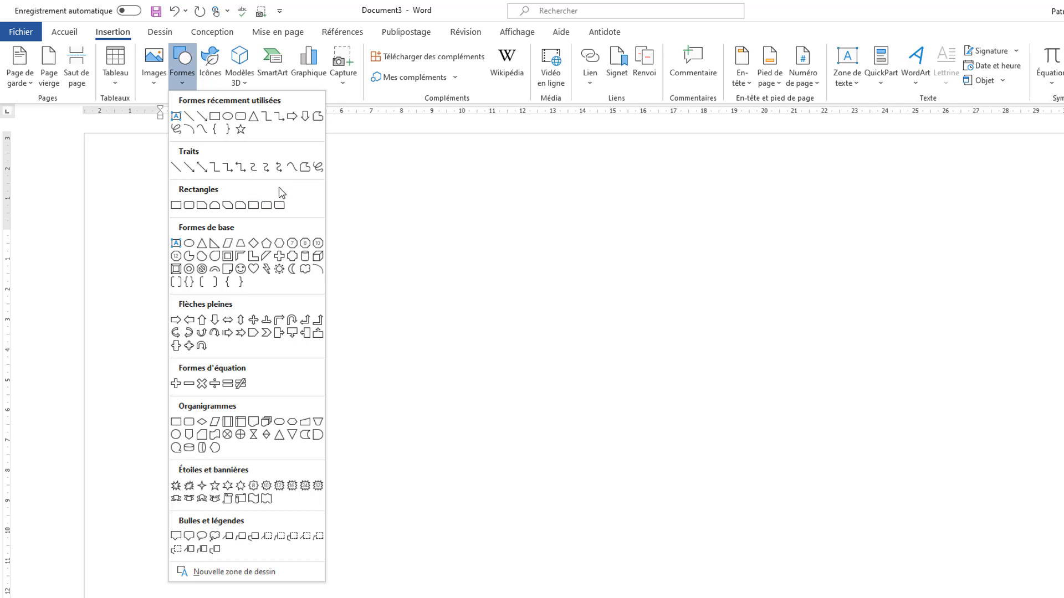
{"action": "left_click", "coordinate": [264, 576]}
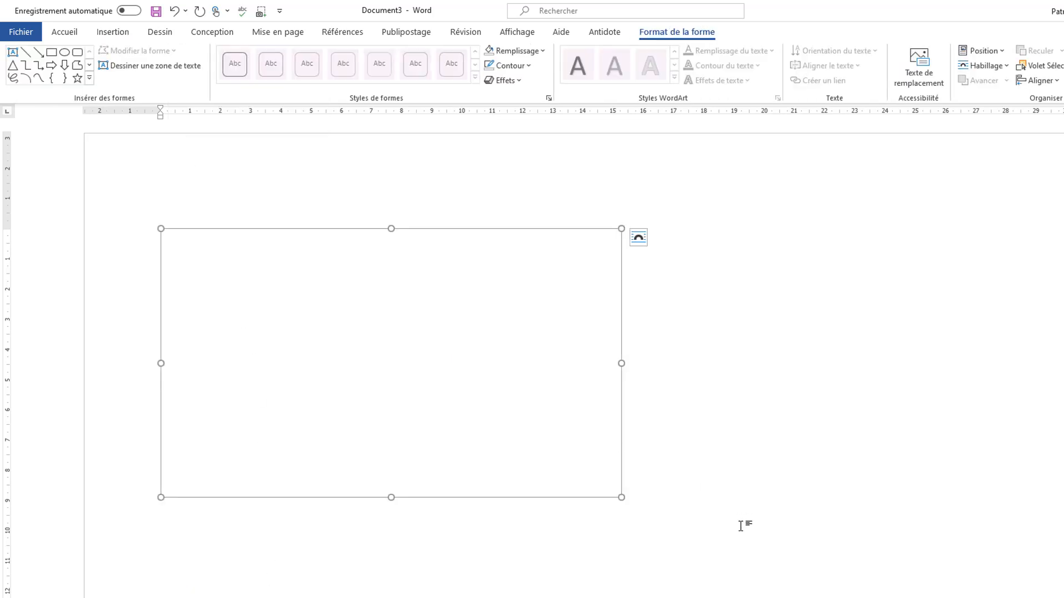
{"action": "left_click_drag", "start_coordinate": [621, 496], "coordinate": [783, 577]}
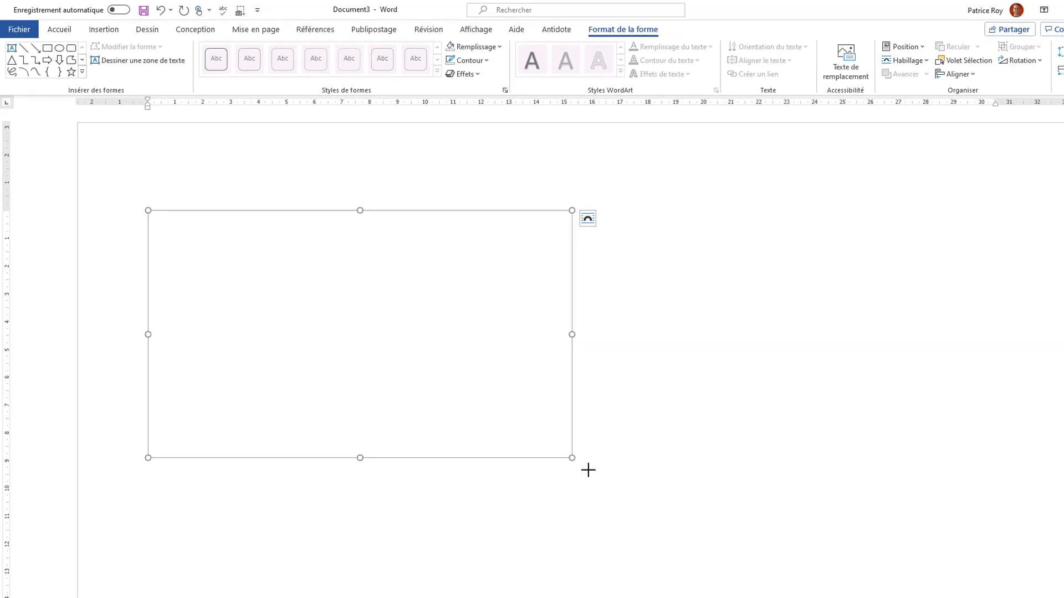
{"action": "mouse_move", "coordinate": [672, 495]}
{"action": "left_mouse_down"}
{"action": "mouse_move", "coordinate": [942, 563]}
{"action": "mouse_move", "coordinate": [913, 532]}
{"action": "mouse_move", "coordinate": [923, 535]}
{"action": "left_mouse_up"}
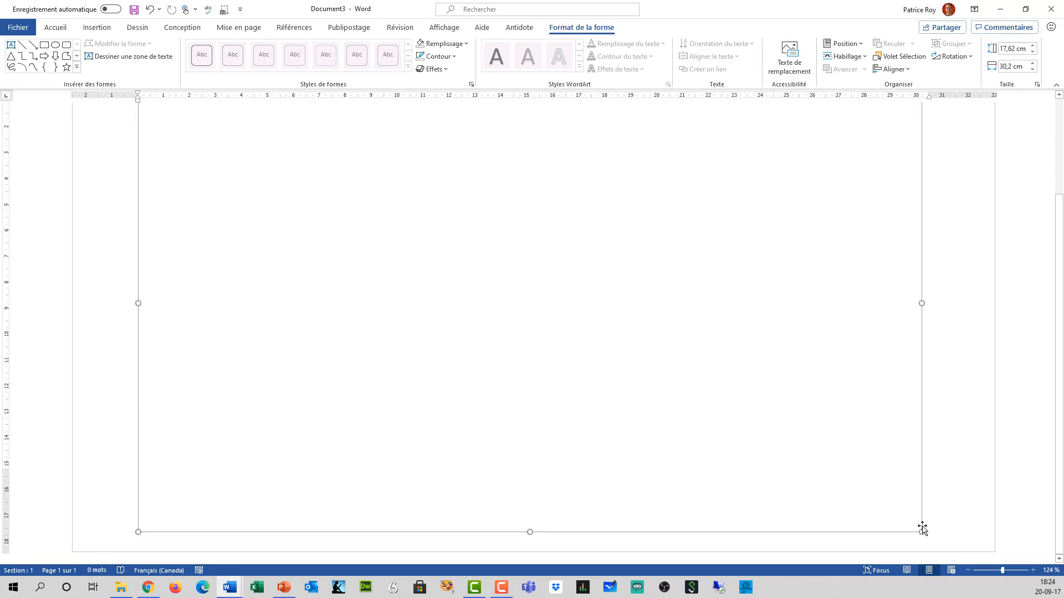
{"action": "scroll", "coordinate": [890, 523], "scroll_direction": "up", "scroll_amount": 4}
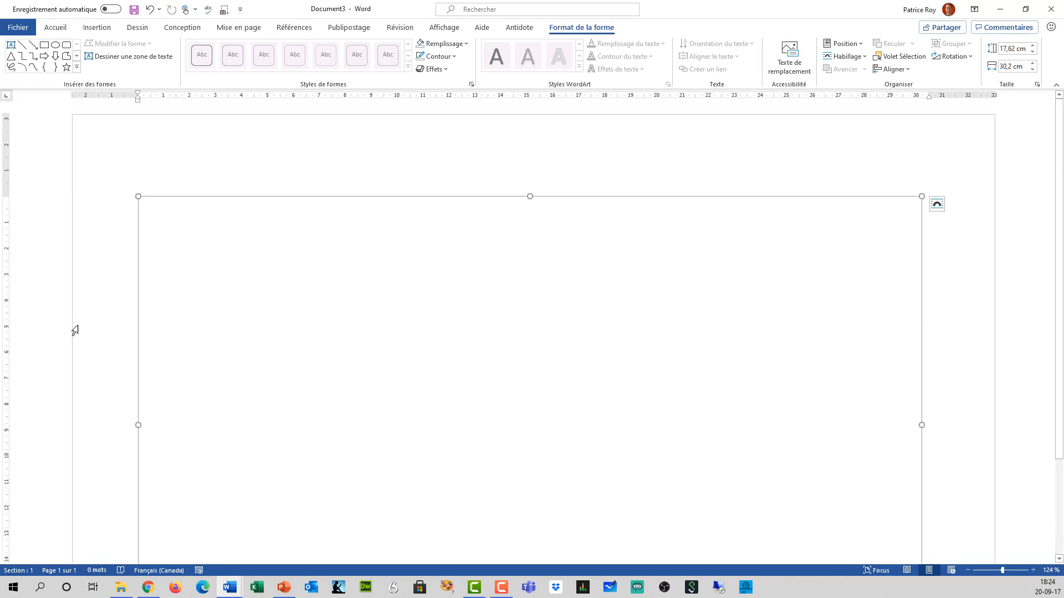
Reduce the page's top margin and shift the canvas 1 cm into the left margin, extending its right edge outward
{"action": "left_click_drag", "start_coordinate": [3, 196], "coordinate": [1, 148]}
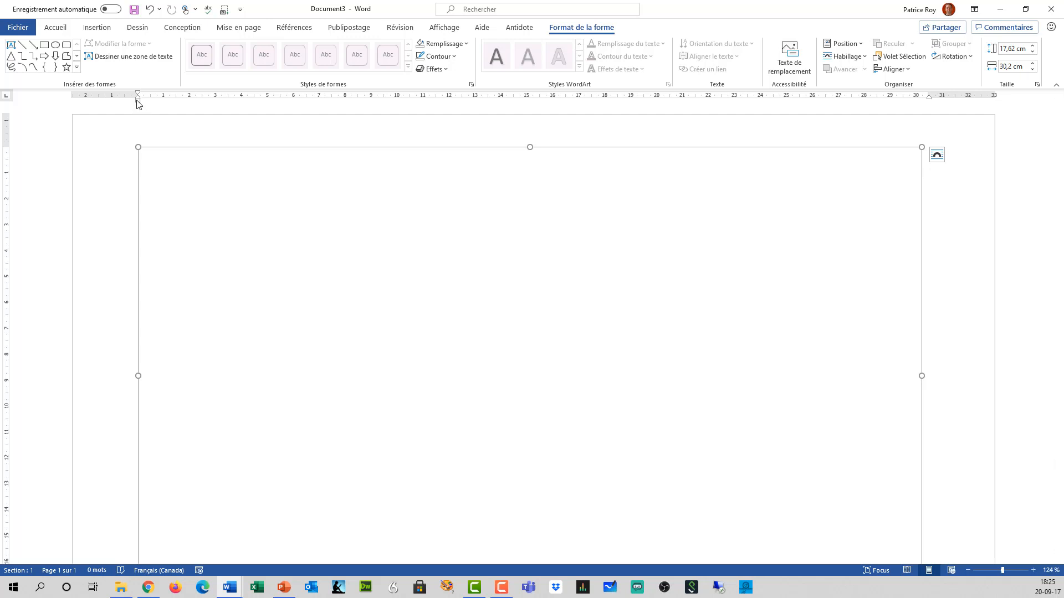
{"action": "left_click_drag", "start_coordinate": [137, 101], "coordinate": [111, 103]}
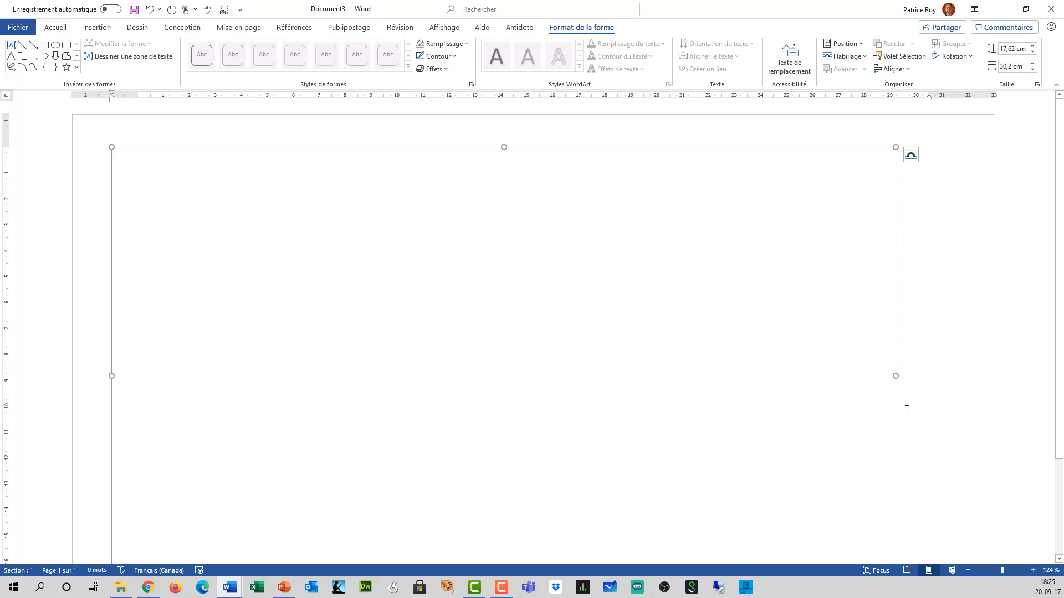
{"action": "left_click_drag", "start_coordinate": [898, 376], "coordinate": [939, 375]}
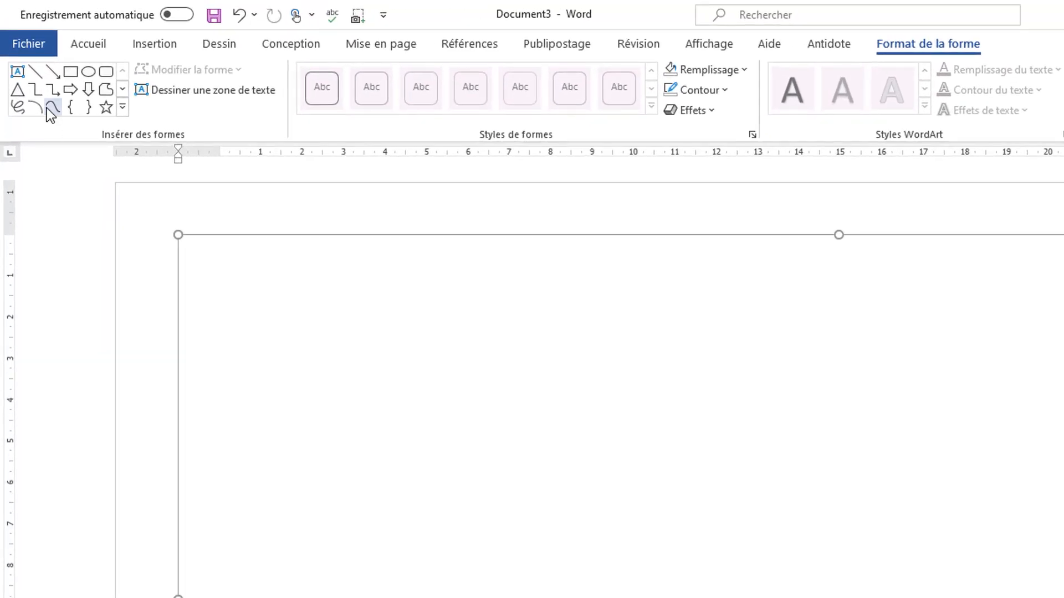
Add a text box reading CLIENT near the canvas's upper-left corner, centre its text and shrink the box to fit
{"action": "left_click", "coordinate": [19, 74]}
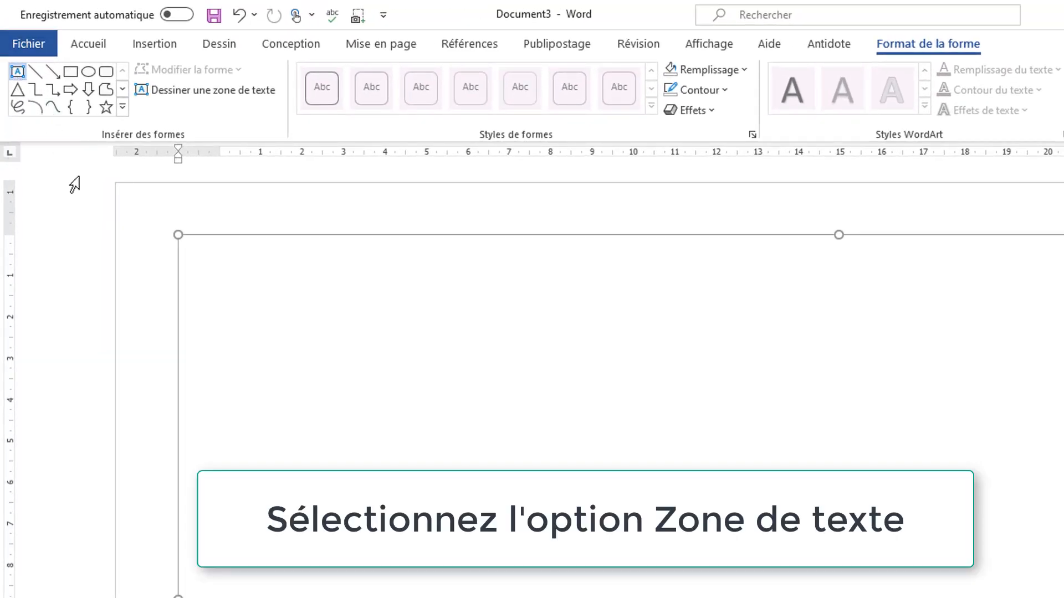
{"action": "left_click_drag", "start_coordinate": [234, 297], "coordinate": [344, 344]}
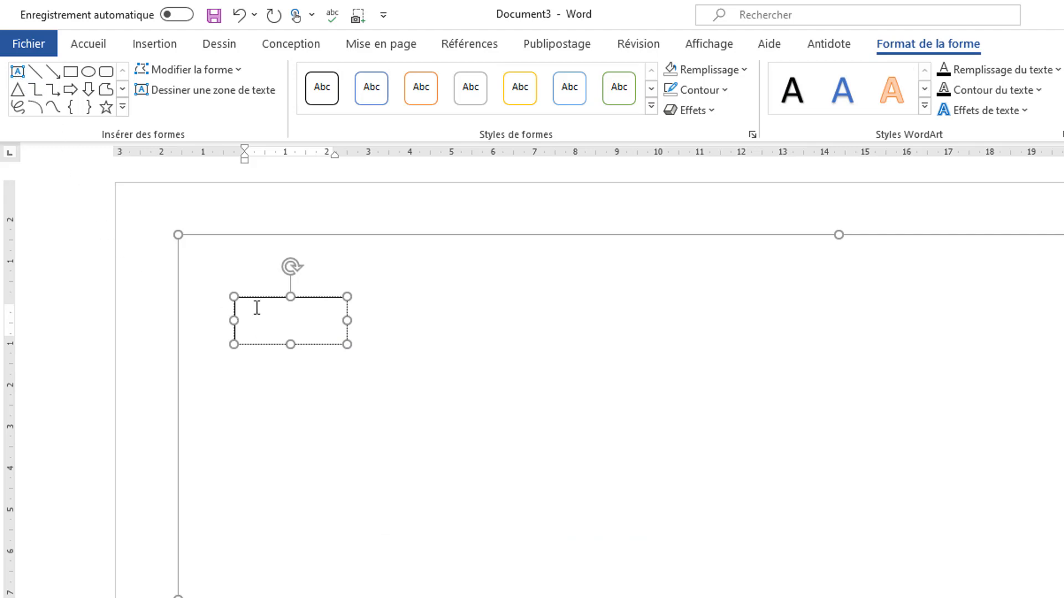
{"action": "type", "text": "CLIENT"}
{"action": "left_click", "coordinate": [88, 48]}
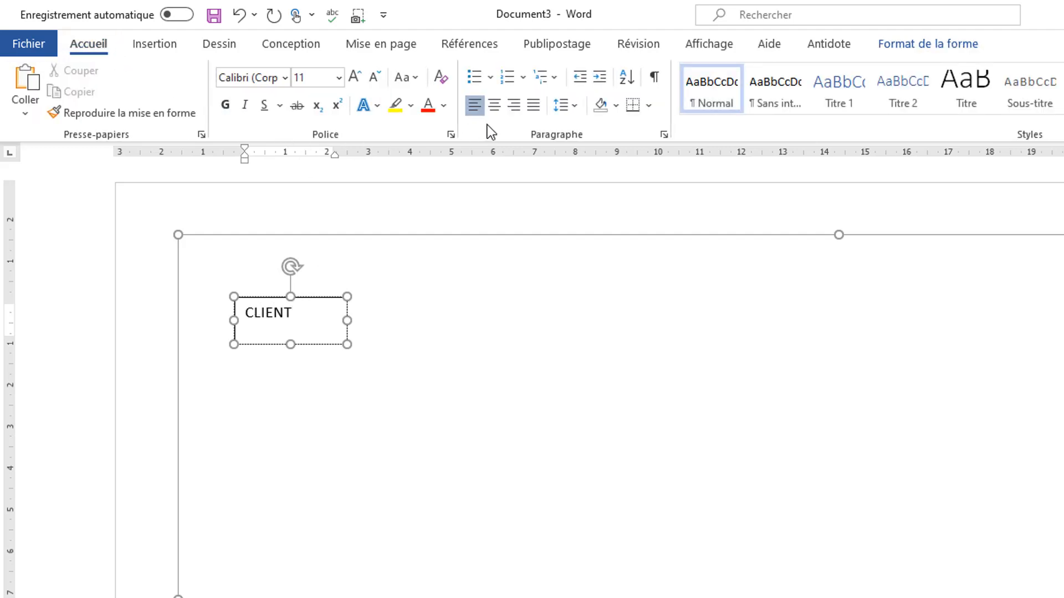
{"action": "left_click", "coordinate": [495, 107]}
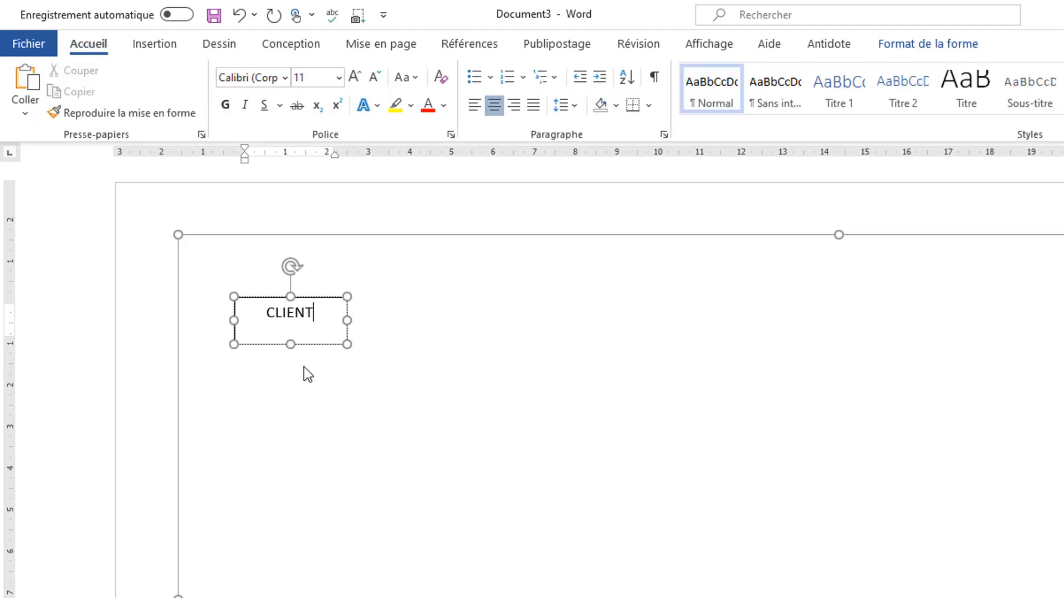
{"action": "left_click_drag", "start_coordinate": [286, 344], "coordinate": [316, 313]}
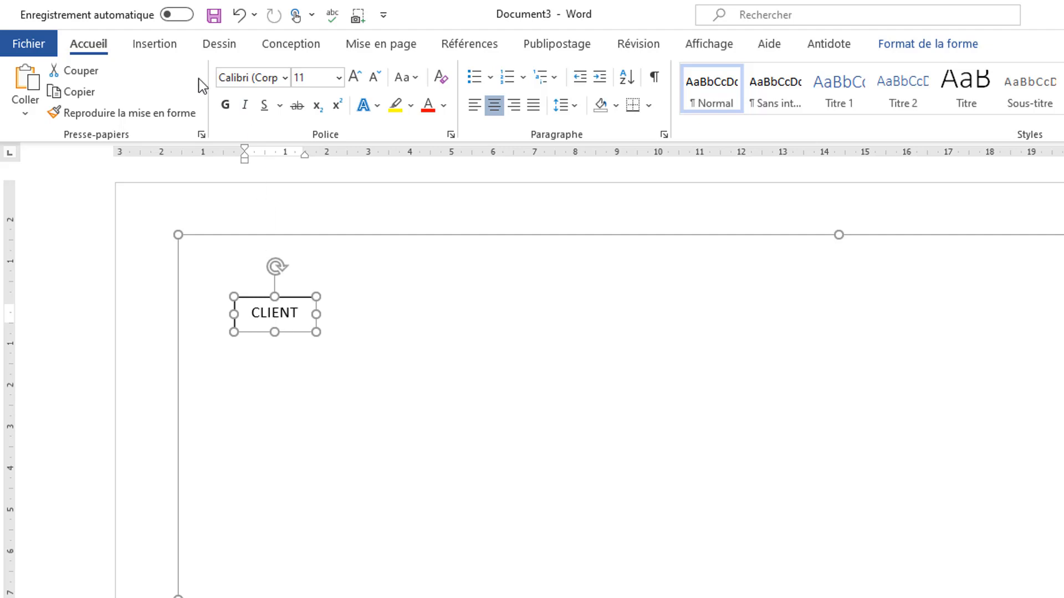
Duplicate the CLIENT box and place the copy to its right at the same height
{"action": "left_click", "coordinate": [155, 45]}
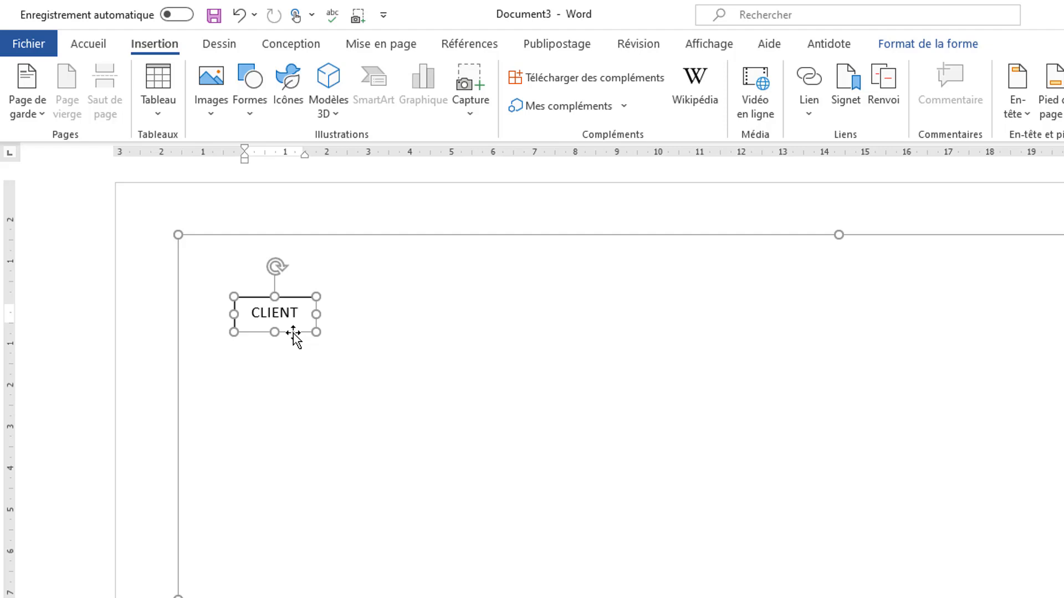
{"action": "key", "text": "ctrl+d"}
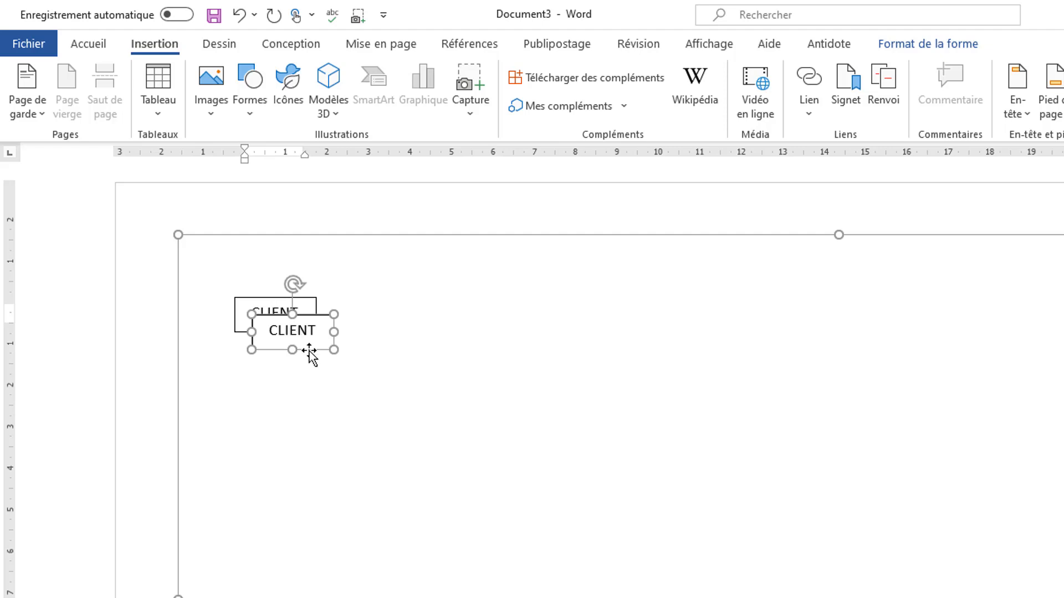
{"action": "left_click_drag", "start_coordinate": [310, 354], "coordinate": [447, 332]}
{"action": "left_click", "coordinate": [447, 332]}
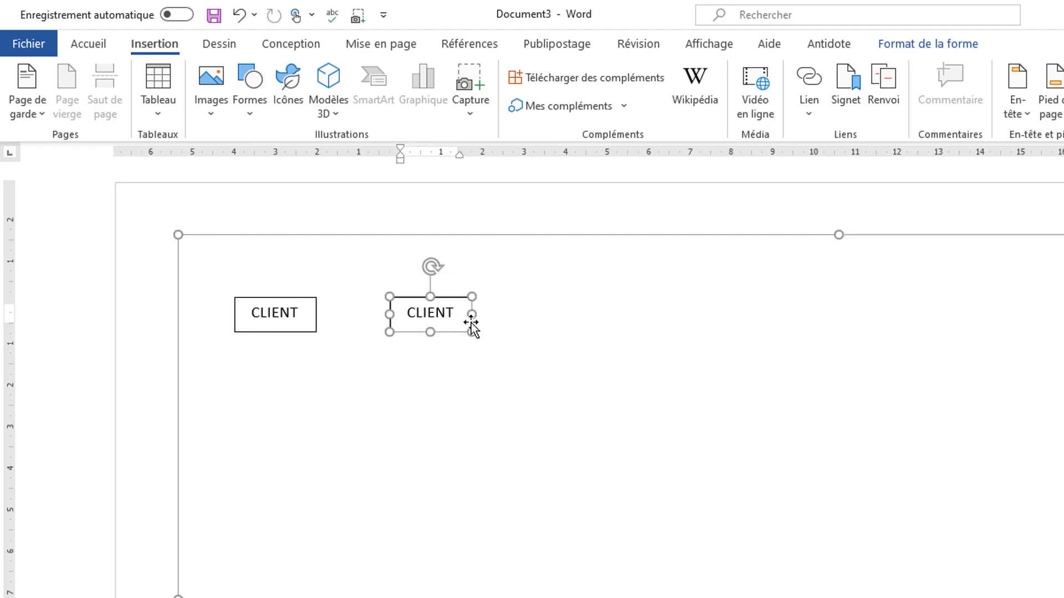
Replace the copied box's text with COMMANDE and widen the box to fit the word
{"action": "left_click_drag", "start_coordinate": [453, 315], "coordinate": [387, 314]}
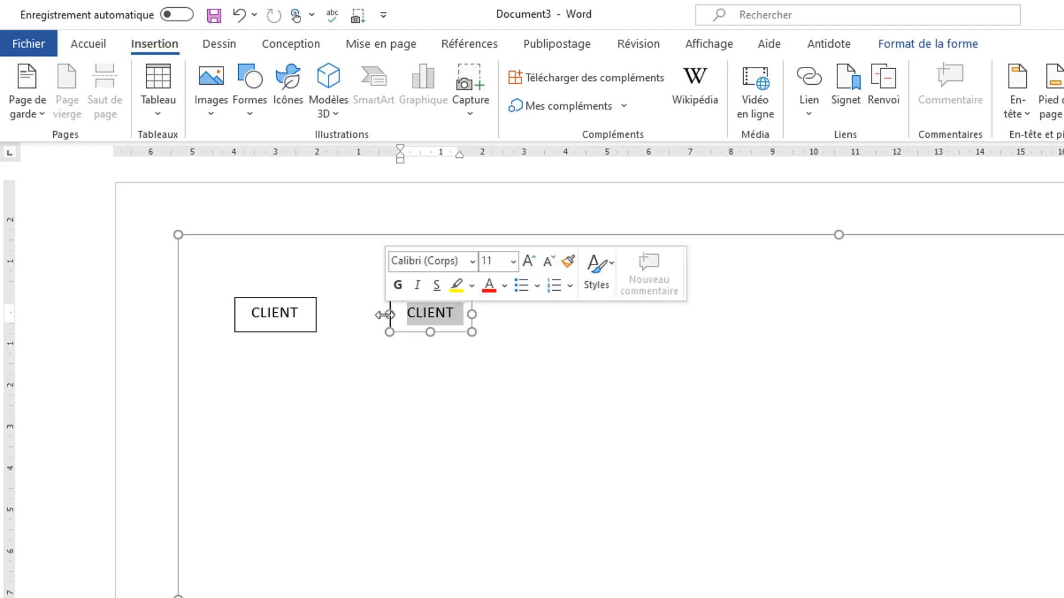
{"action": "type", "text": "COMMA"}
{"action": "key", "text": "Return"}
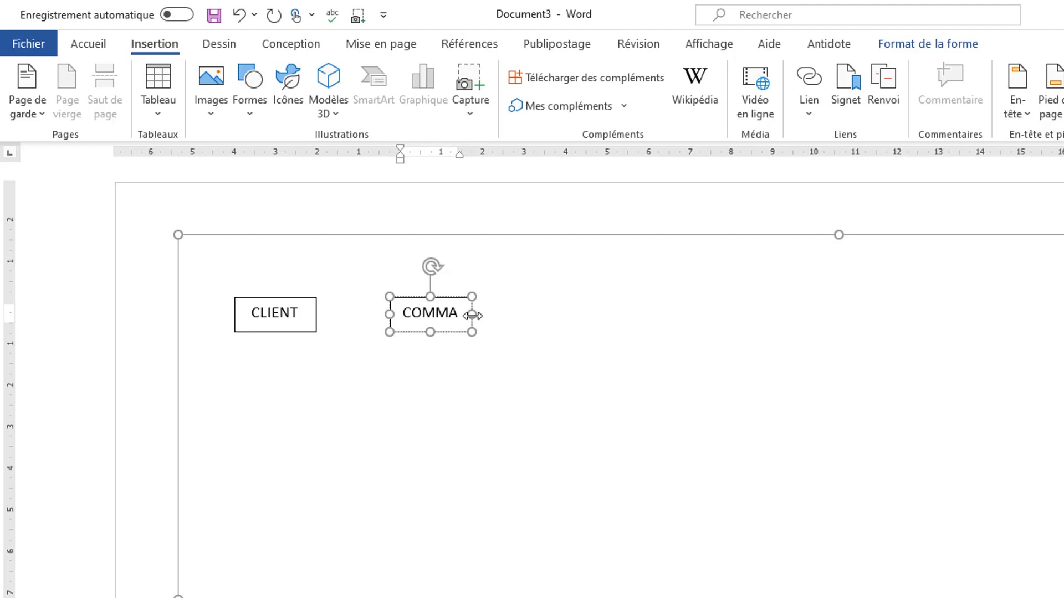
{"action": "left_click_drag", "start_coordinate": [472, 314], "coordinate": [508, 315]}
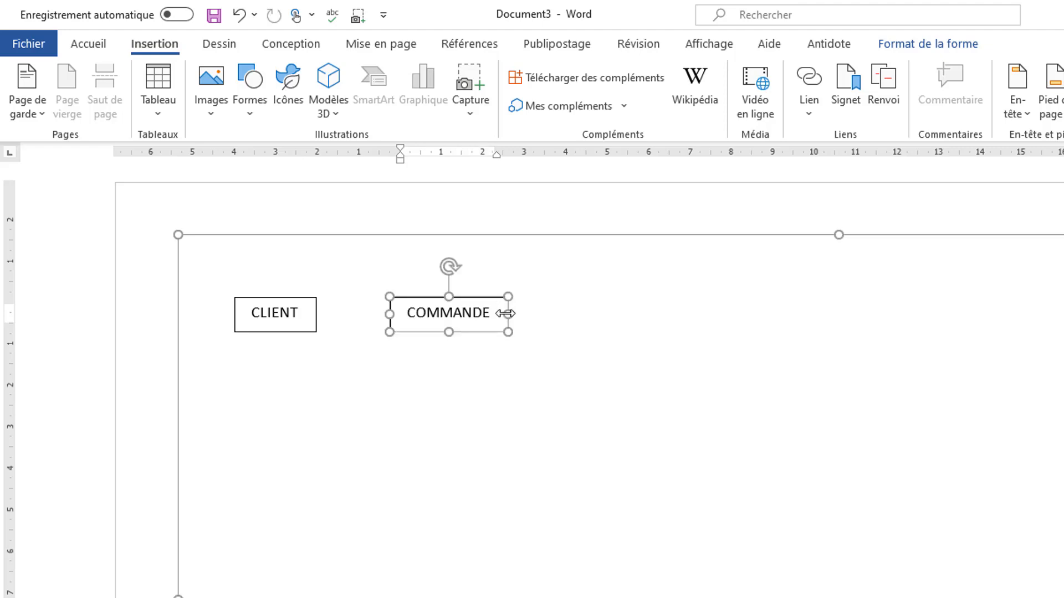
{"action": "left_click", "coordinate": [380, 390]}
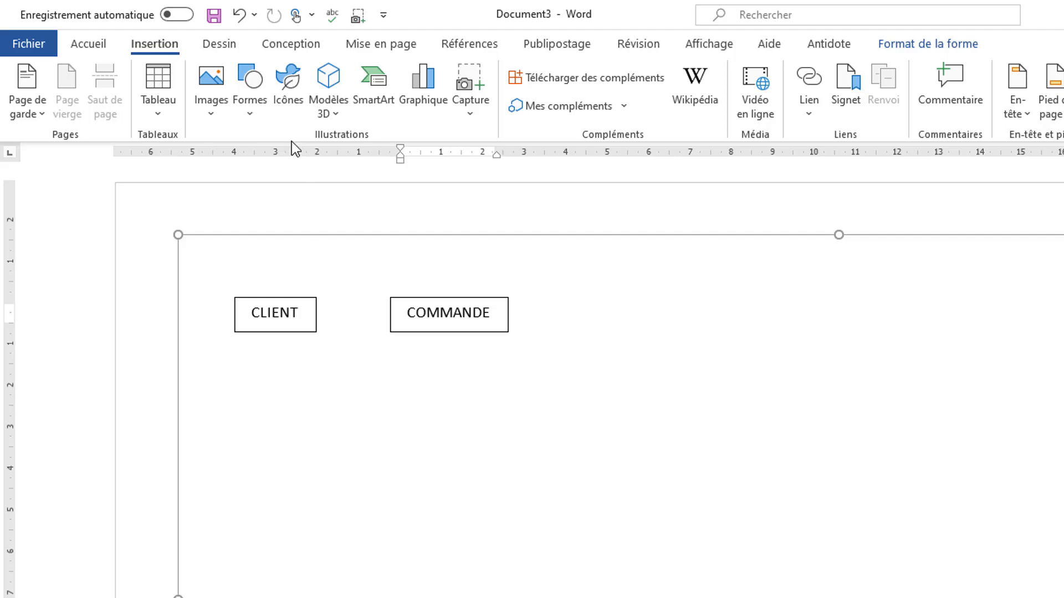
Draw a straight line from the right side of the CLIENT box to the left side of the COMMANDE box
{"action": "left_click", "coordinate": [247, 103]}
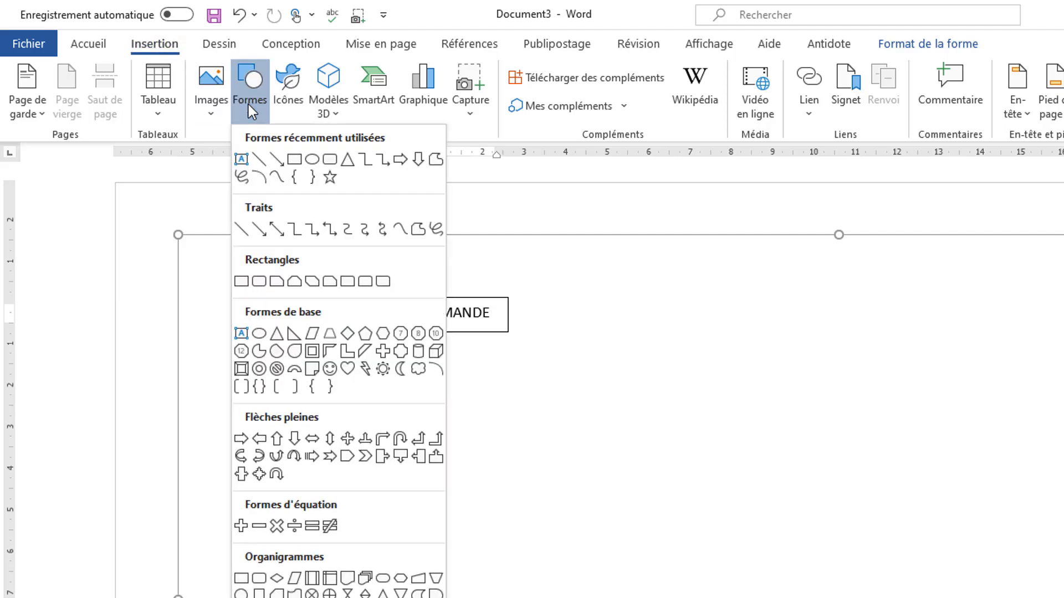
{"action": "left_click", "coordinate": [244, 231]}
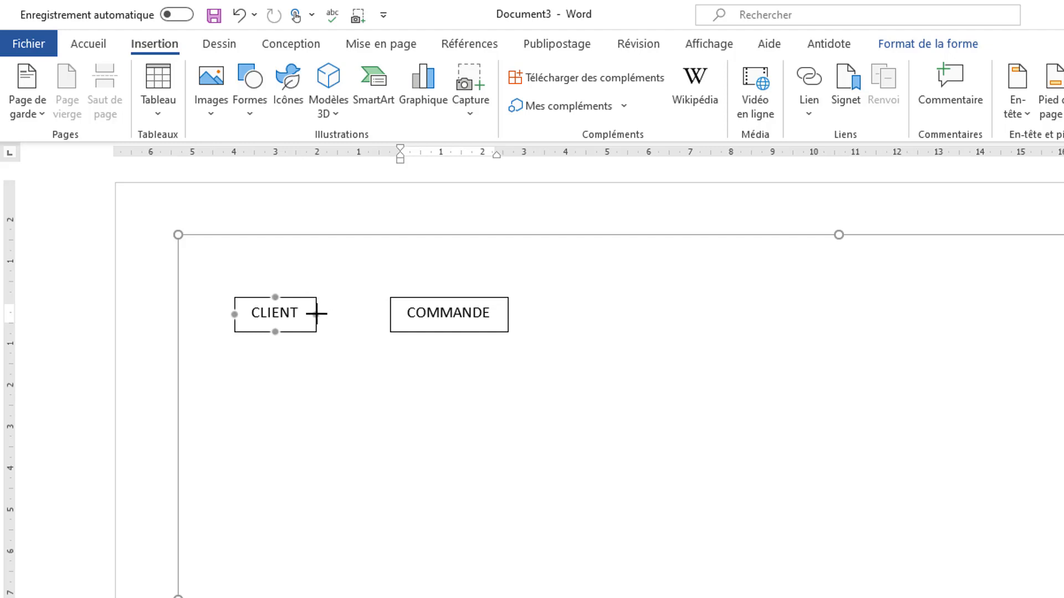
{"action": "left_click_drag", "start_coordinate": [316, 314], "coordinate": [391, 314]}
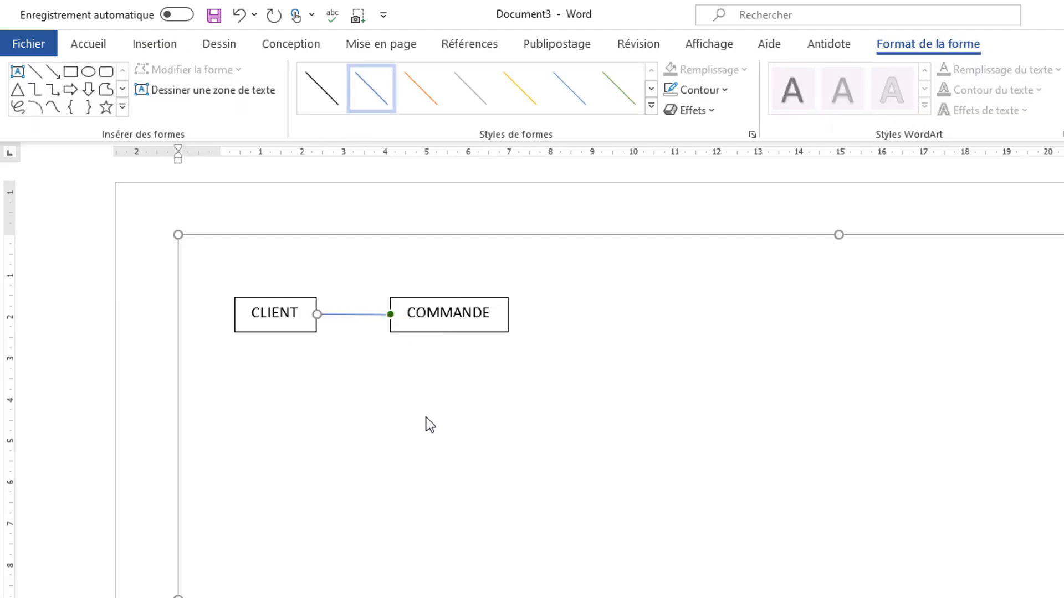
Move the COMMANDE box slightly and attach the line's loose end to the connection point on CLIENT's right side
{"action": "mouse_move", "coordinate": [404, 333]}
{"action": "left_mouse_down"}
{"action": "mouse_move", "coordinate": [411, 437]}
{"action": "mouse_move", "coordinate": [423, 363]}
{"action": "mouse_move", "coordinate": [415, 326]}
{"action": "left_mouse_up"}
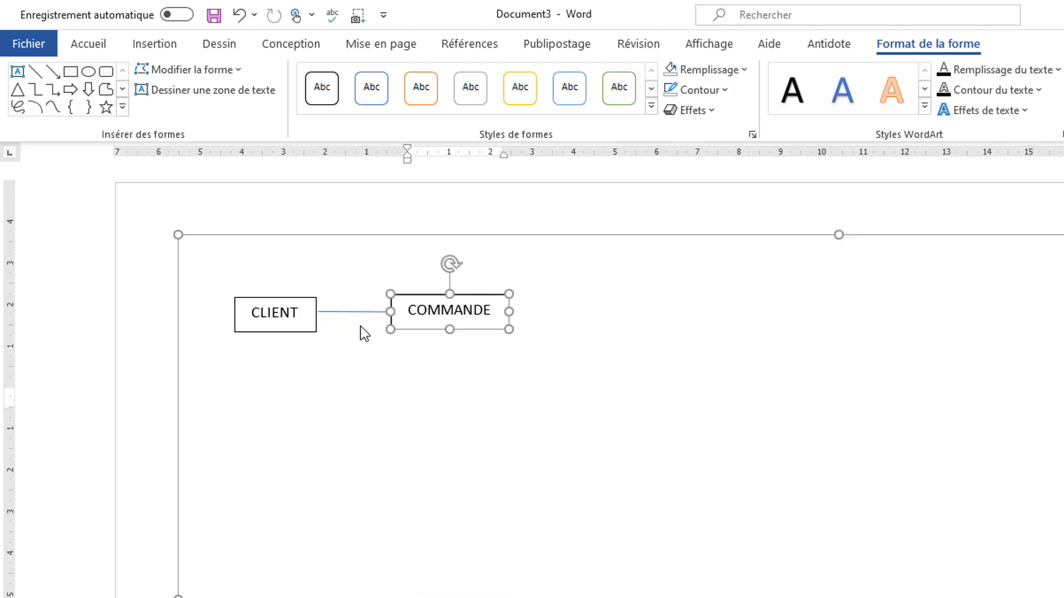
{"action": "left_click", "coordinate": [325, 313]}
{"action": "mouse_move", "coordinate": [315, 312]}
{"action": "left_mouse_down"}
{"action": "mouse_move", "coordinate": [352, 314]}
{"action": "mouse_move", "coordinate": [316, 313]}
{"action": "left_mouse_up"}
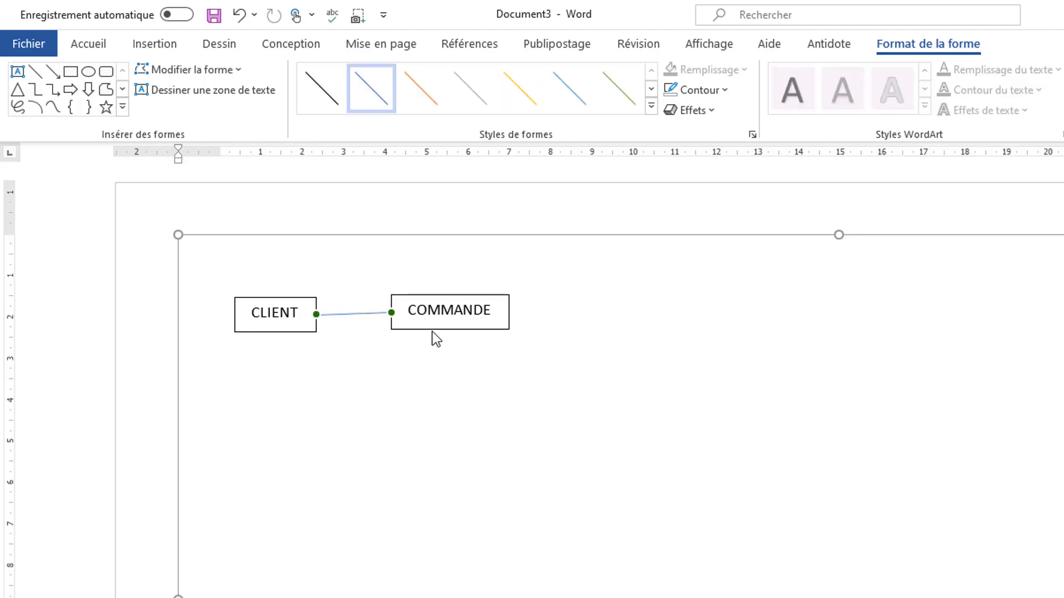
Reposition the COMMANDE box slightly closer to CLIENT and nearly level with it
{"action": "mouse_move", "coordinate": [428, 324]}
{"action": "left_mouse_down"}
{"action": "mouse_move", "coordinate": [434, 437]}
{"action": "mouse_move", "coordinate": [435, 333]}
{"action": "left_mouse_up"}
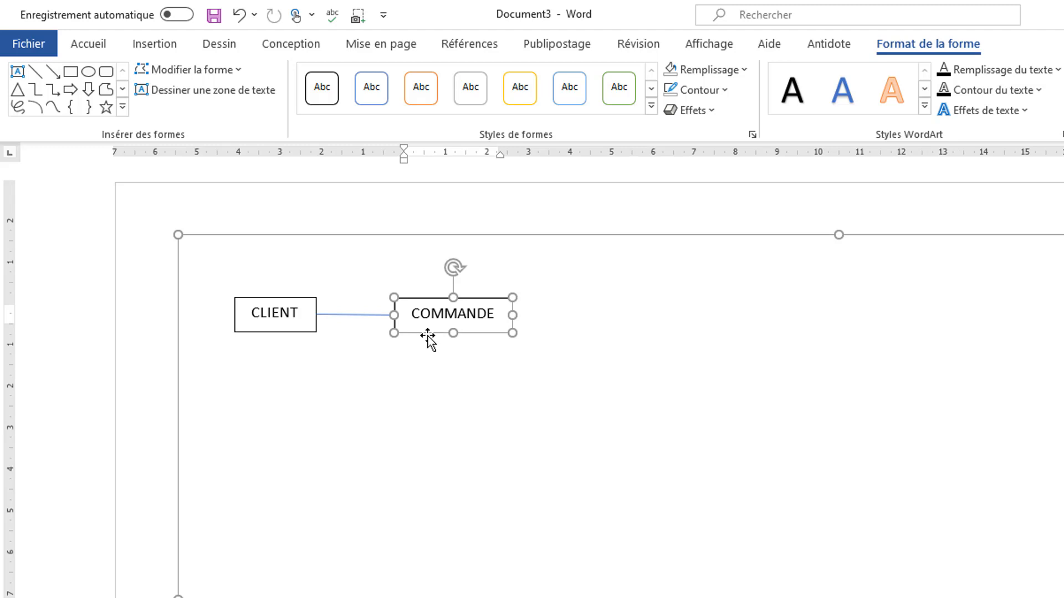
{"action": "mouse_move", "coordinate": [427, 337]}
{"action": "left_mouse_down"}
{"action": "mouse_move", "coordinate": [436, 391]}
{"action": "mouse_move", "coordinate": [414, 334]}
{"action": "left_mouse_up"}
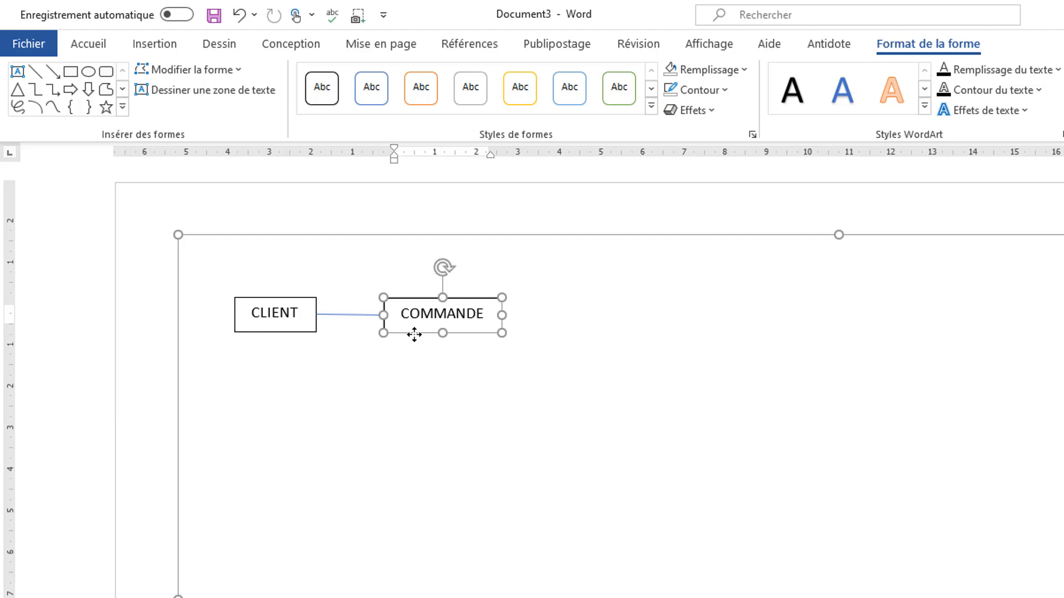
{"action": "left_click", "coordinate": [483, 354]}
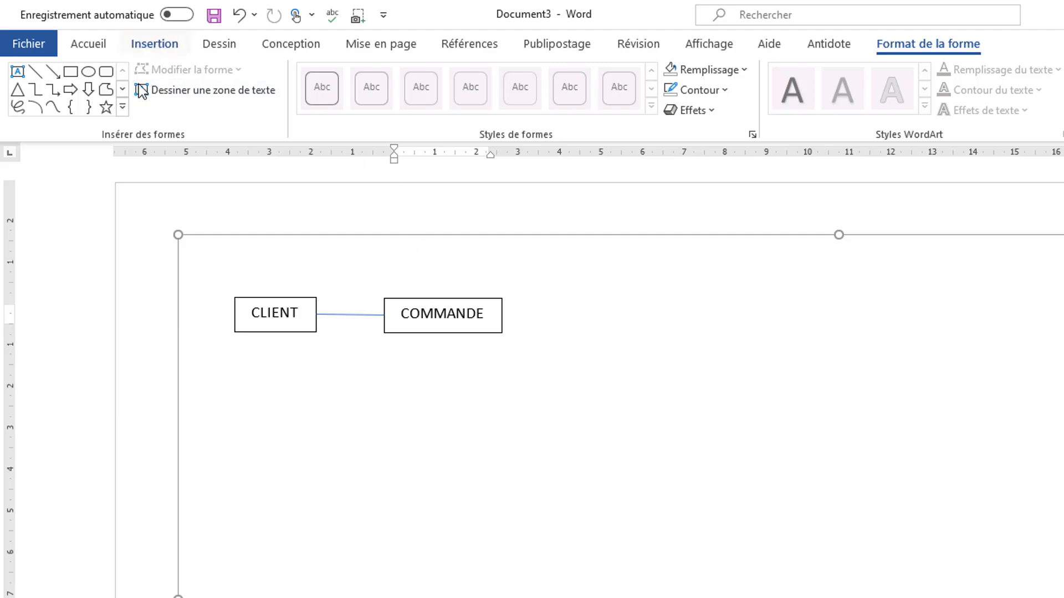
Draw a narrow, tall text box below the line joining CLIENT and COMMANDE, and enter 1 in it
{"action": "left_click", "coordinate": [18, 72]}
{"action": "left_click_drag", "start_coordinate": [342, 373], "coordinate": [374, 480]}
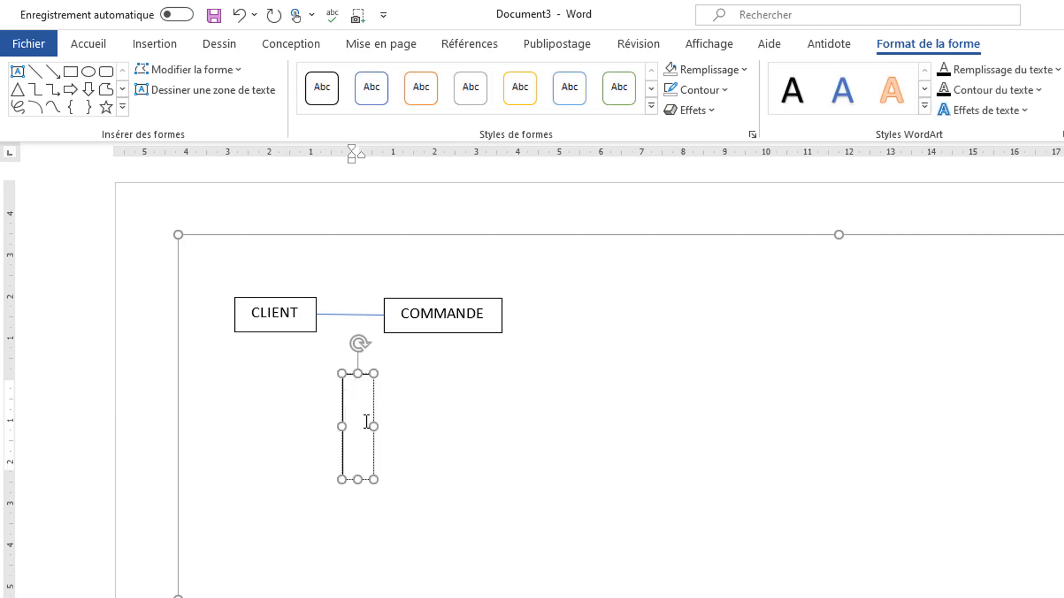
{"action": "type", "text": "1"}
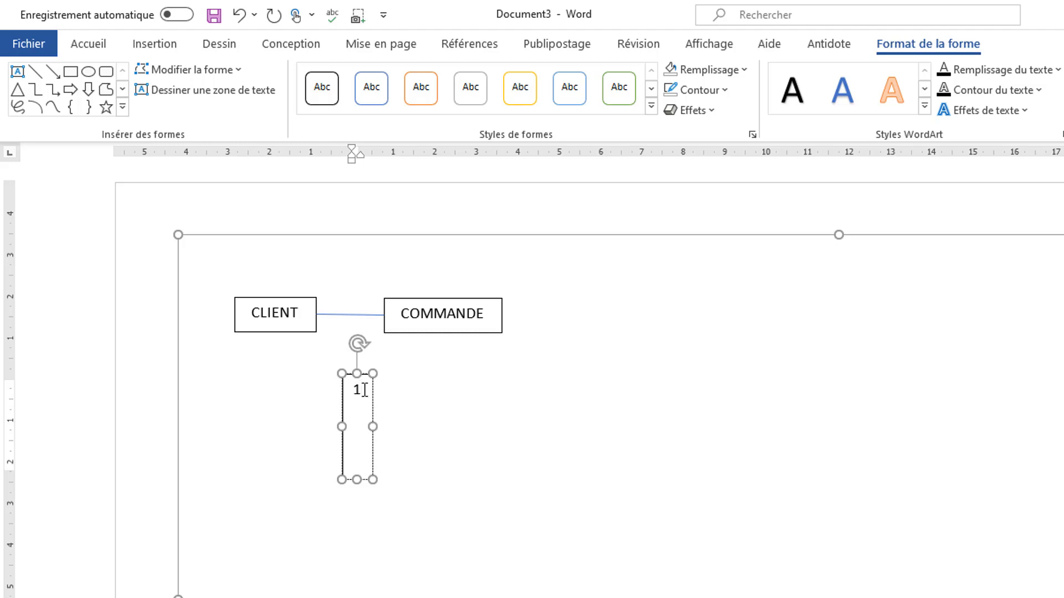
Format the 1 in the narrow text box as bold Arial, size 12
{"action": "left_click_drag", "start_coordinate": [364, 390], "coordinate": [355, 390]}
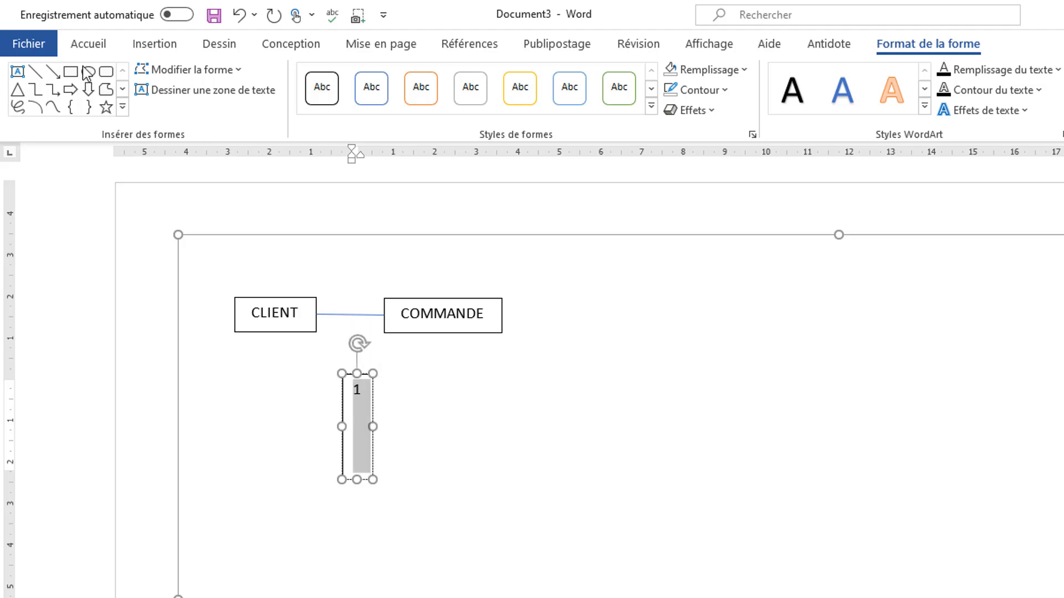
{"action": "left_click", "coordinate": [91, 46]}
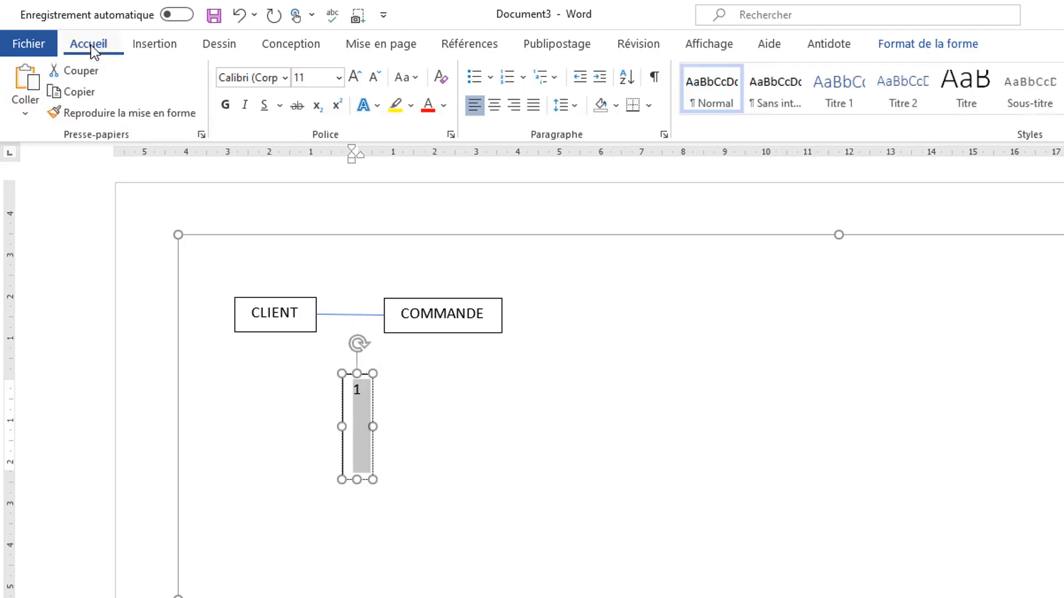
{"action": "left_click", "coordinate": [286, 80]}
{"action": "left_click", "coordinate": [294, 205]}
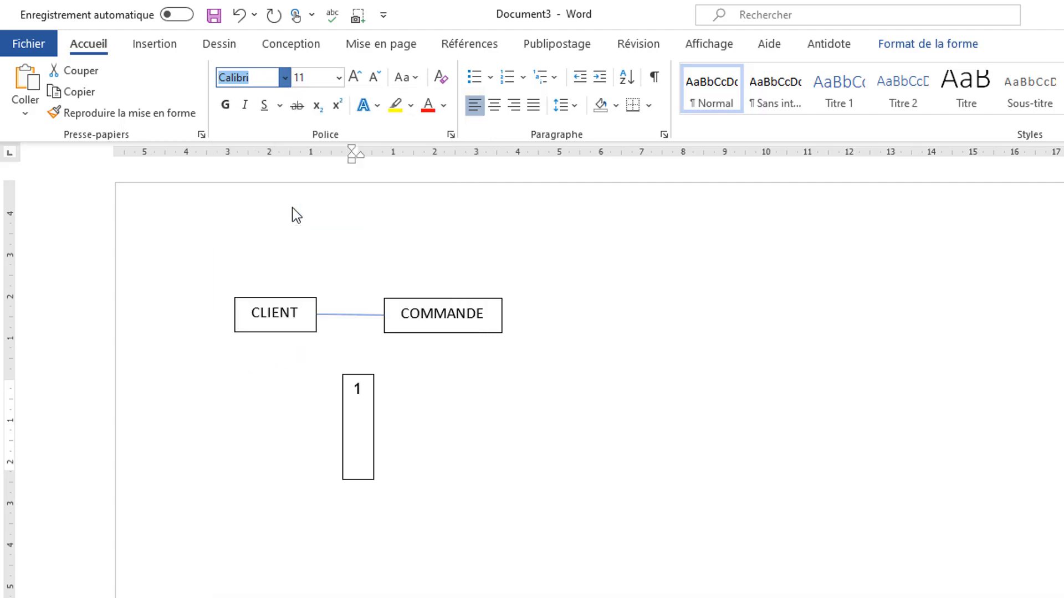
{"action": "left_click", "coordinate": [339, 78]}
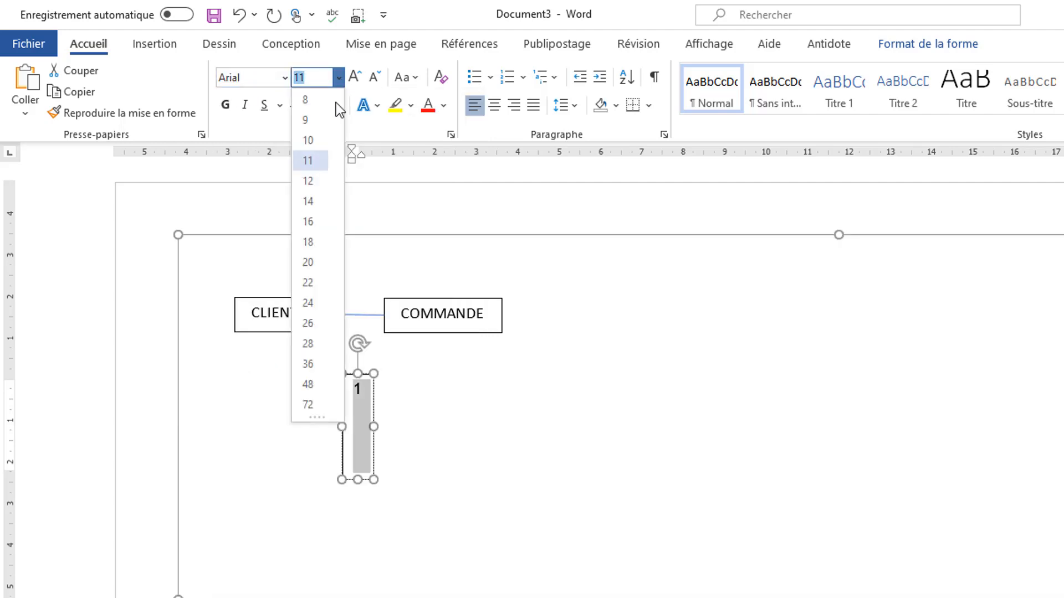
{"action": "left_click", "coordinate": [315, 185]}
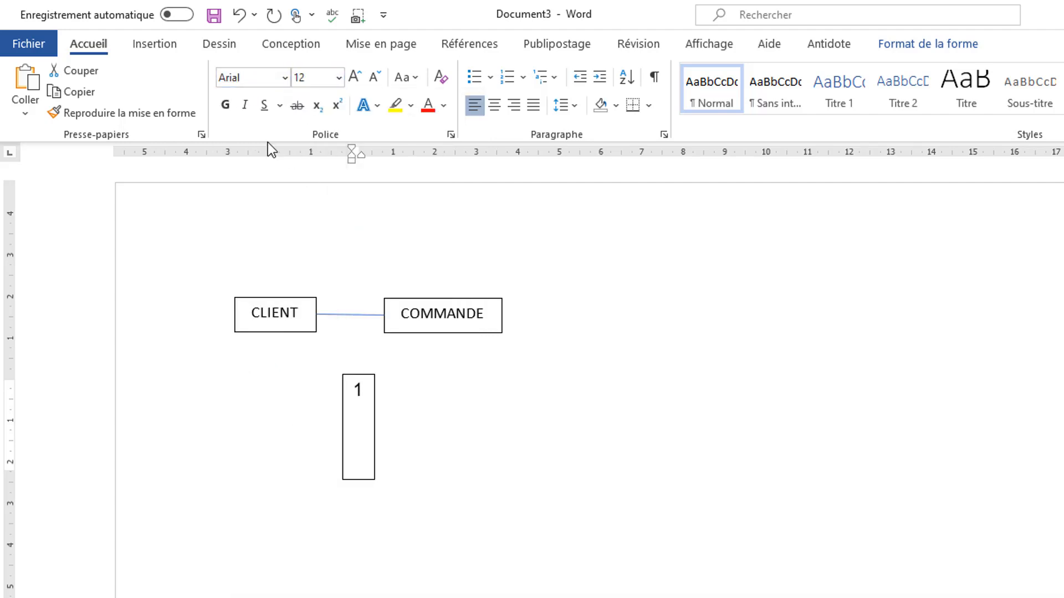
{"action": "left_click", "coordinate": [226, 106]}
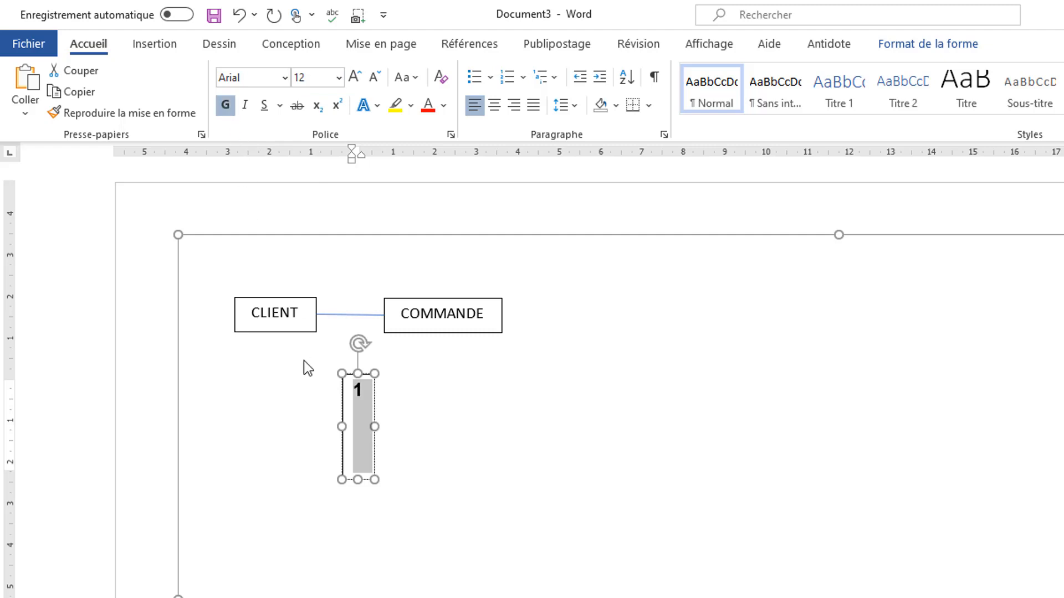
Place the 1 label just above the line's CLIENT end and remove the label box's fill and outline
{"action": "left_click_drag", "start_coordinate": [375, 464], "coordinate": [346, 381]}
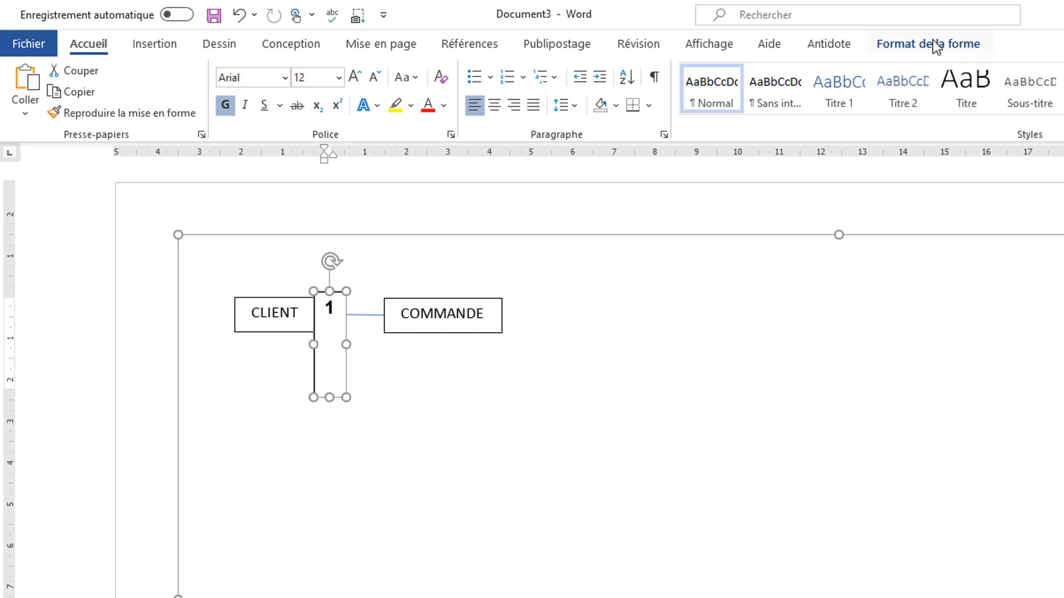
{"action": "left_click", "coordinate": [910, 45]}
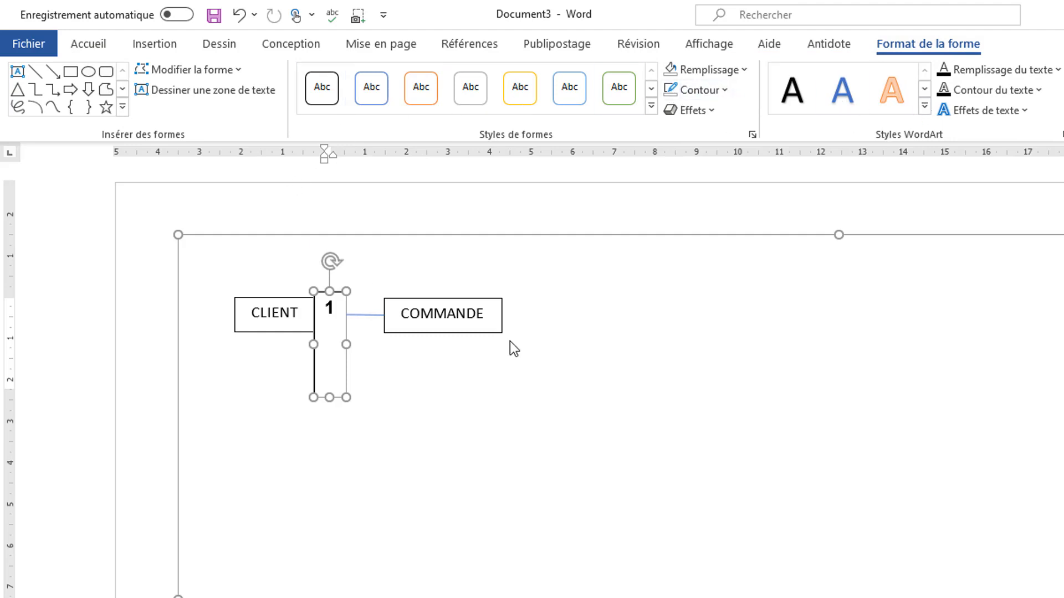
{"action": "left_click", "coordinate": [703, 71]}
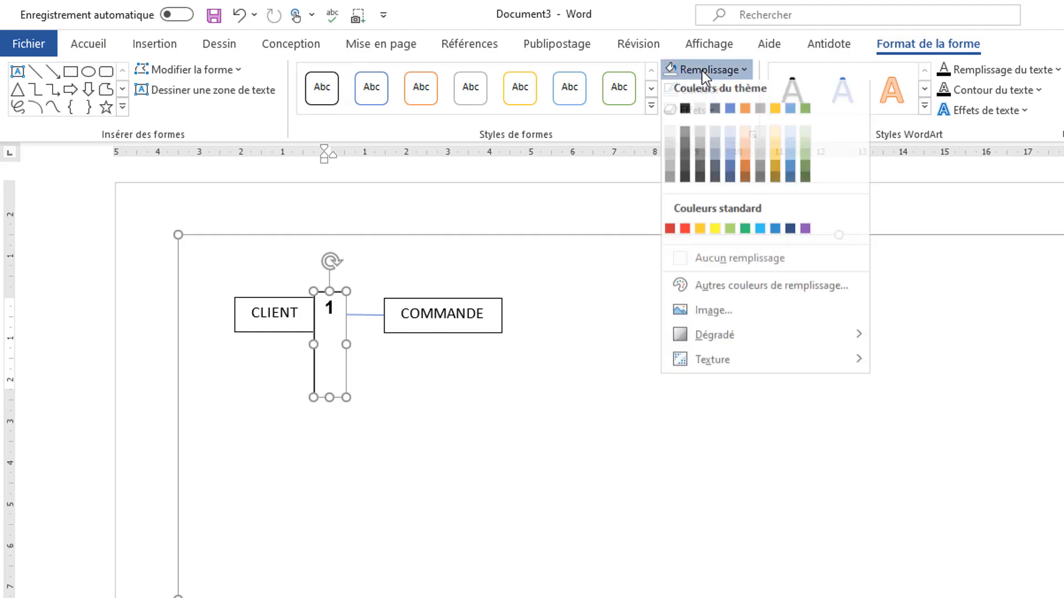
{"action": "left_click", "coordinate": [720, 265]}
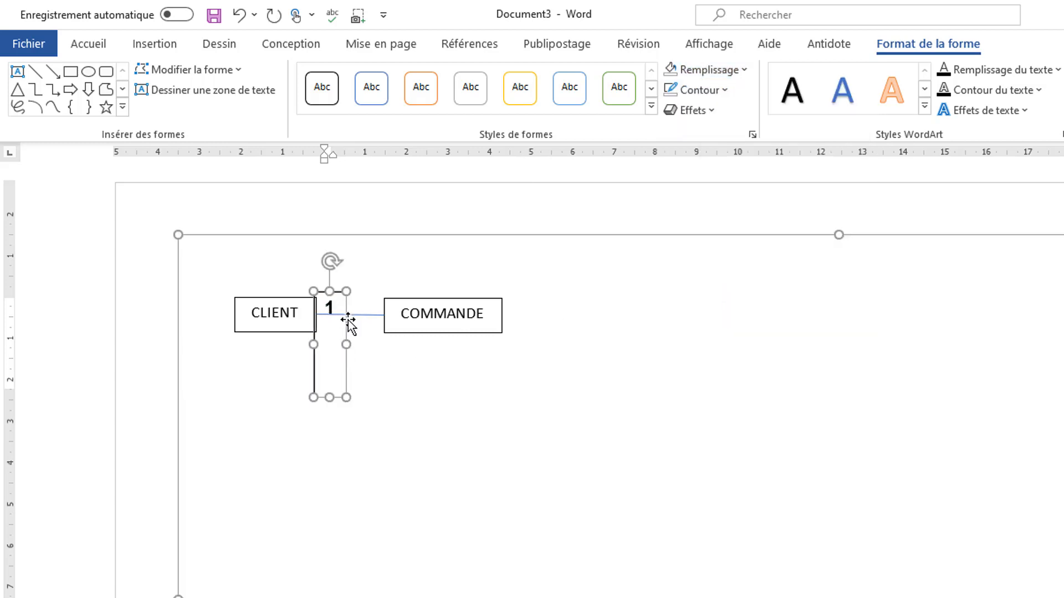
{"action": "left_click", "coordinate": [723, 91]}
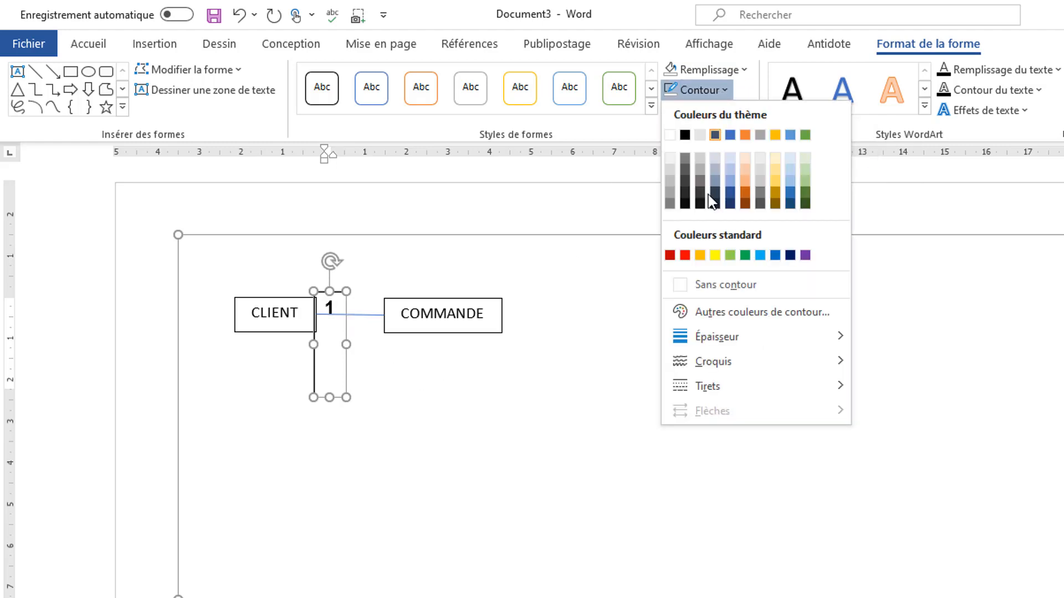
{"action": "left_click", "coordinate": [699, 293]}
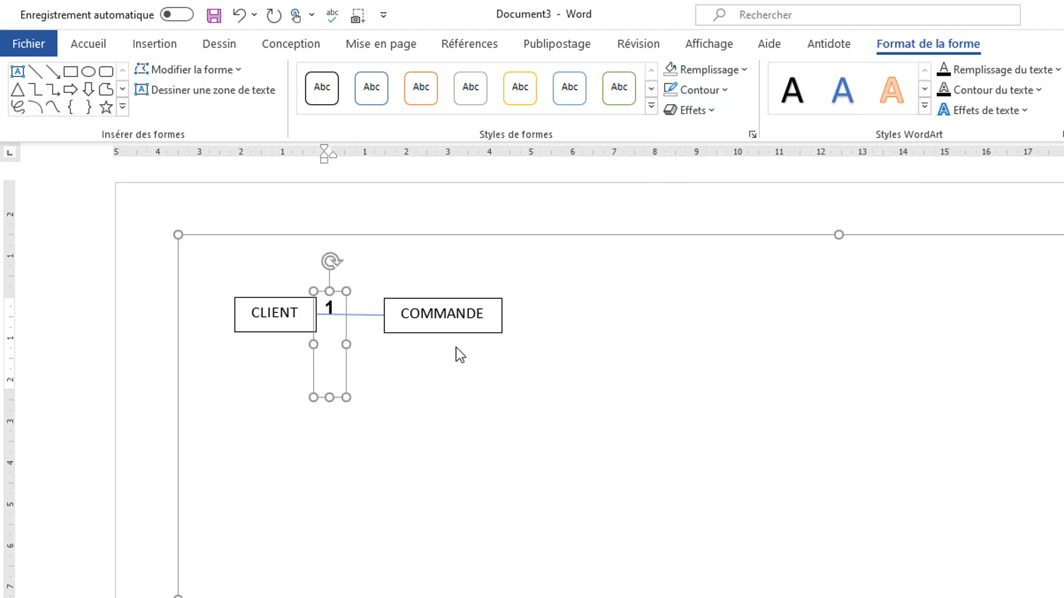
{"action": "left_click_drag", "start_coordinate": [346, 380], "coordinate": [341, 376]}
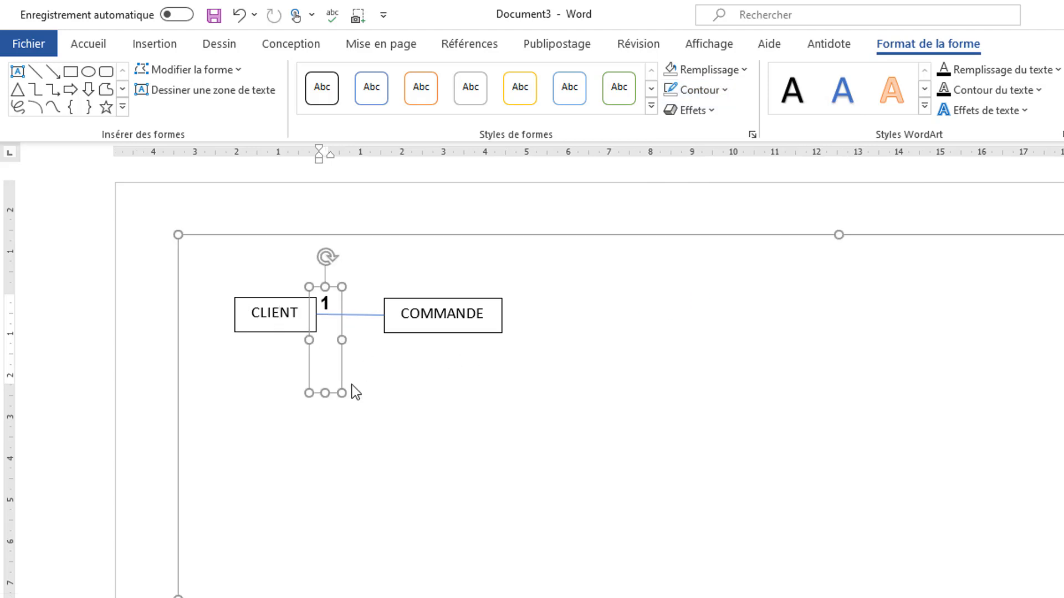
{"action": "left_click", "coordinate": [460, 469]}
Duplicate the 1 label and place the copy at the COMMANDE end of the line
{"action": "left_click", "coordinate": [328, 306]}
{"action": "key", "text": "ctrl+z"}
{"action": "left_click_drag", "start_coordinate": [358, 340], "coordinate": [392, 319]}
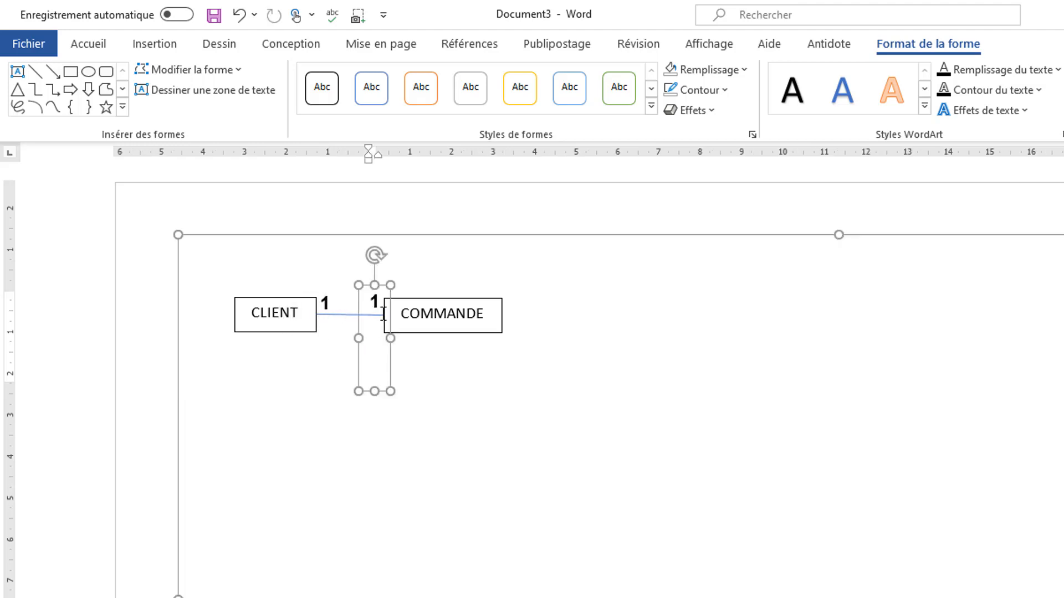
Replace the copied label's text with N and shift the label slightly away from the COMMANDE box
{"action": "double_click", "coordinate": [371, 301]}
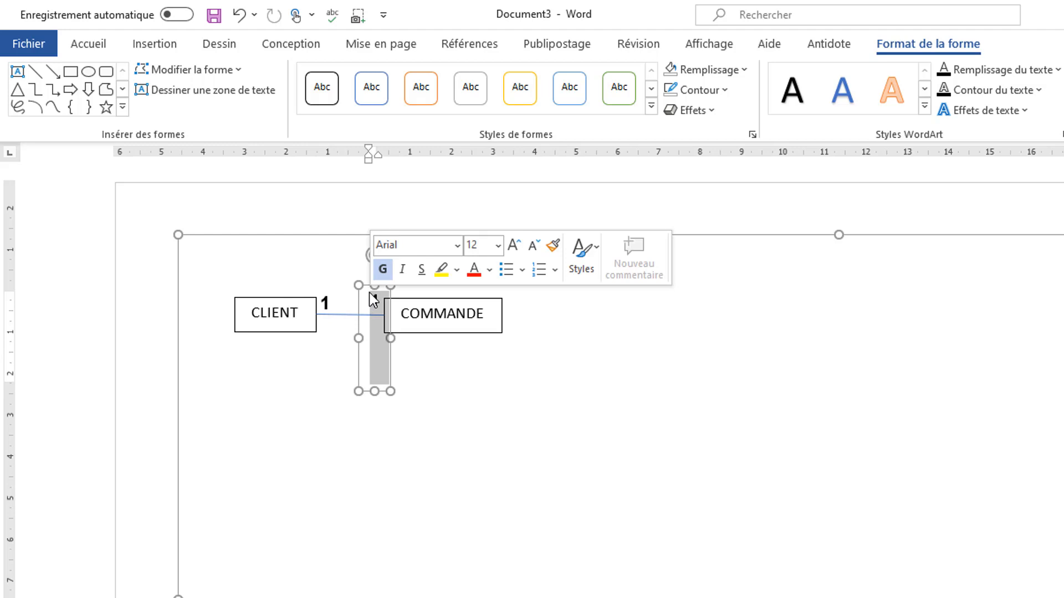
{"action": "type", "text": "N"}
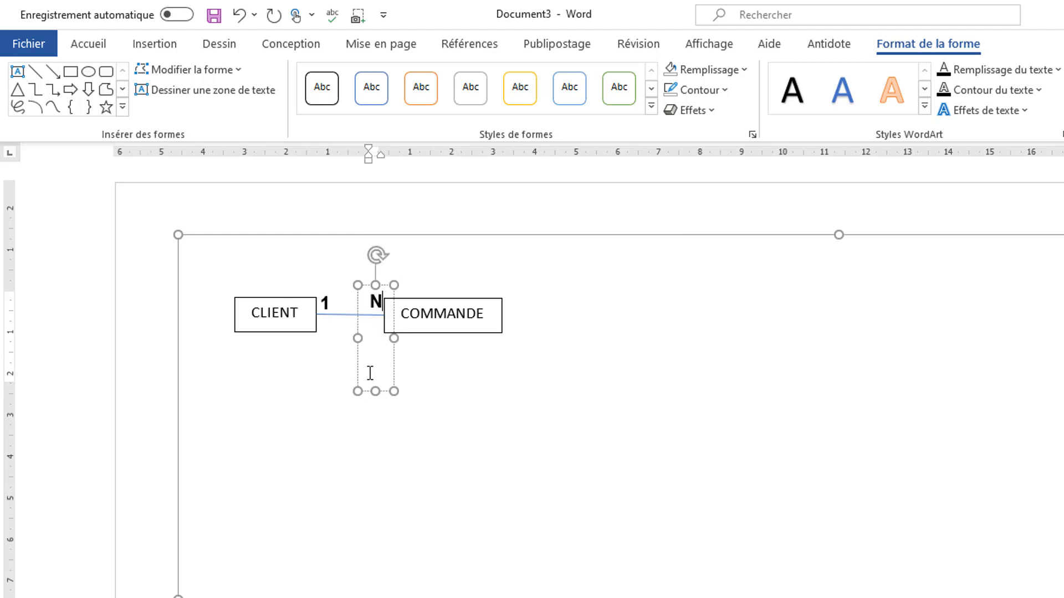
{"action": "left_click_drag", "start_coordinate": [358, 373], "coordinate": [354, 374]}
{"action": "left_click", "coordinate": [470, 461]}
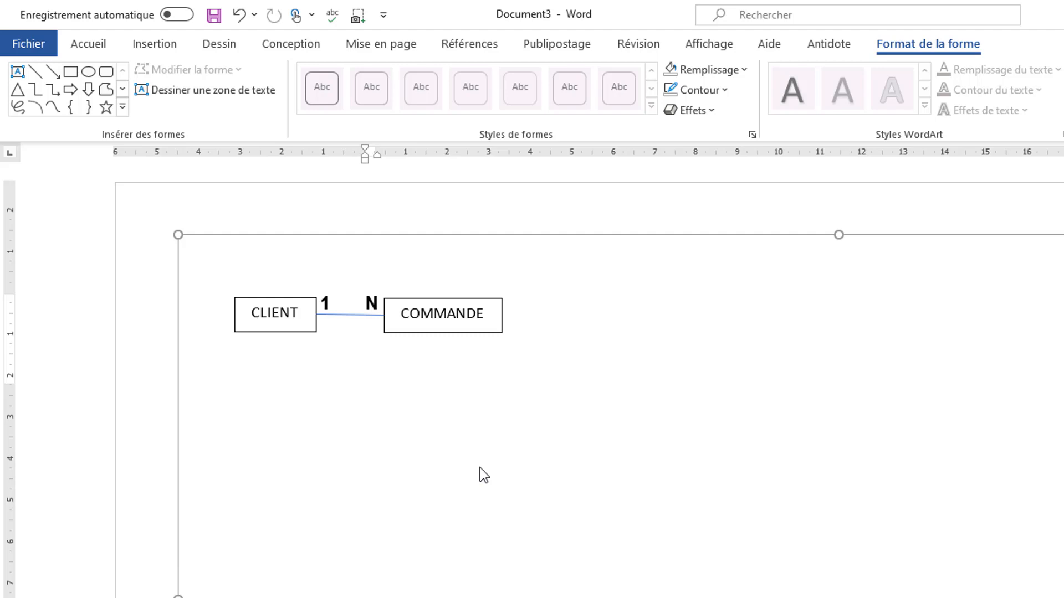
Draw a perfect square with the Rectangle shape in the empty canvas area below and to the right of COMMANDE
{"action": "left_click", "coordinate": [71, 79]}
{"action": "left_click_drag", "start_coordinate": [595, 358], "coordinate": [790, 386]}
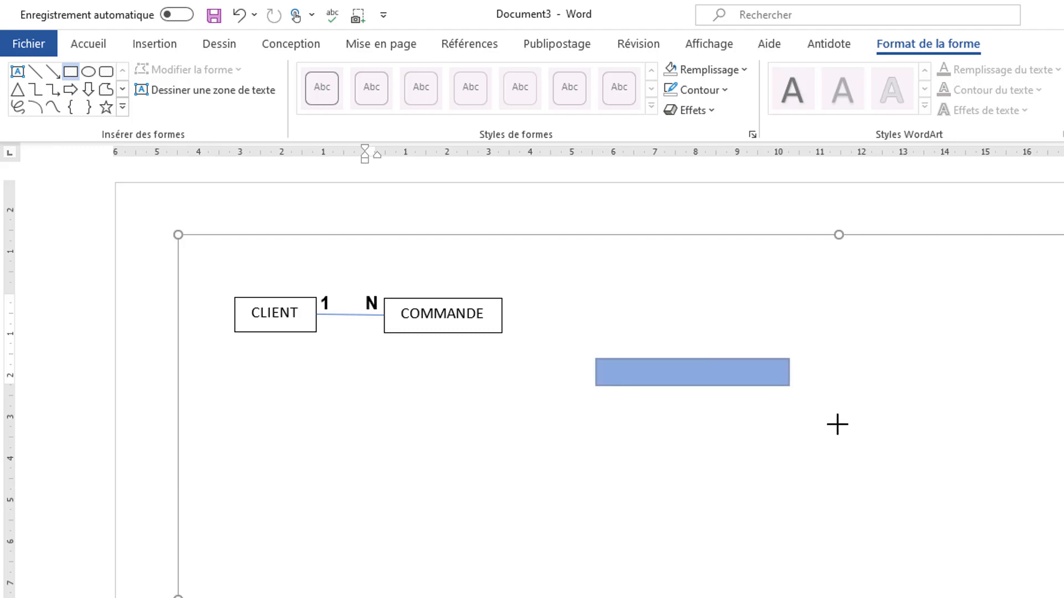
{"action": "mouse_move", "coordinate": [837, 425]}
{"action": "left_mouse_down"}
{"action": "mouse_move", "coordinate": [854, 435]}
{"action": "mouse_move", "coordinate": [735, 501]}
{"action": "mouse_move", "coordinate": [698, 504]}
{"action": "mouse_move", "coordinate": [709, 460]}
{"action": "mouse_move", "coordinate": [717, 474]}
{"action": "mouse_move", "coordinate": [673, 446]}
{"action": "mouse_move", "coordinate": [690, 441]}
{"action": "mouse_move", "coordinate": [675, 422]}
{"action": "mouse_move", "coordinate": [748, 449]}
{"action": "mouse_move", "coordinate": [790, 447]}
{"action": "left_mouse_up"}
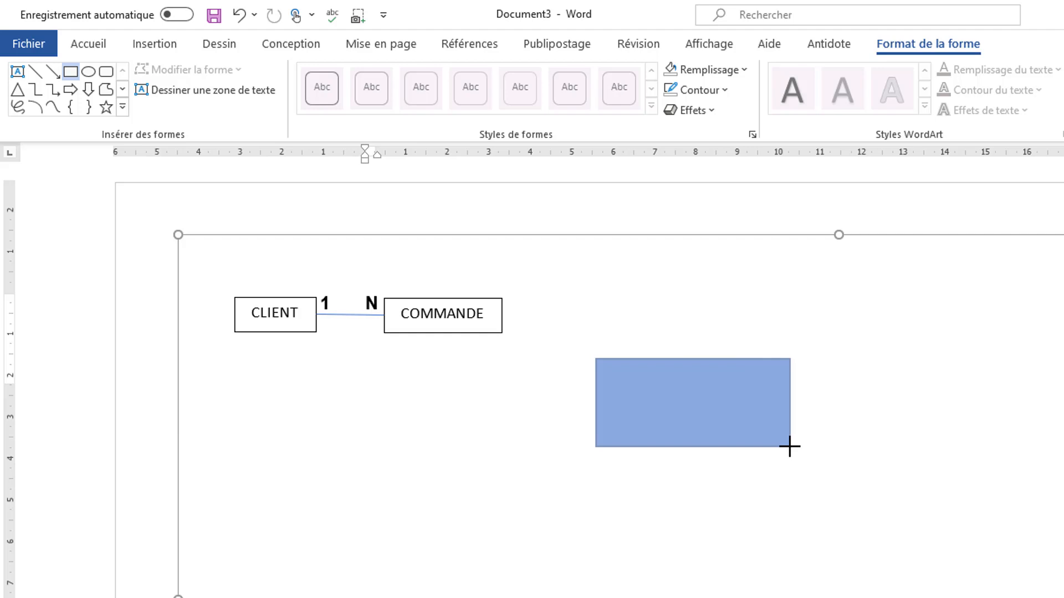
{"action": "key", "text": "shift"}
{"action": "mouse_move", "coordinate": [790, 447]}
{"action": "left_mouse_down"}
{"action": "mouse_move", "coordinate": [692, 376]}
{"action": "mouse_move", "coordinate": [745, 421]}
{"action": "mouse_move", "coordinate": [715, 399]}
{"action": "mouse_move", "coordinate": [724, 411]}
{"action": "left_mouse_up"}
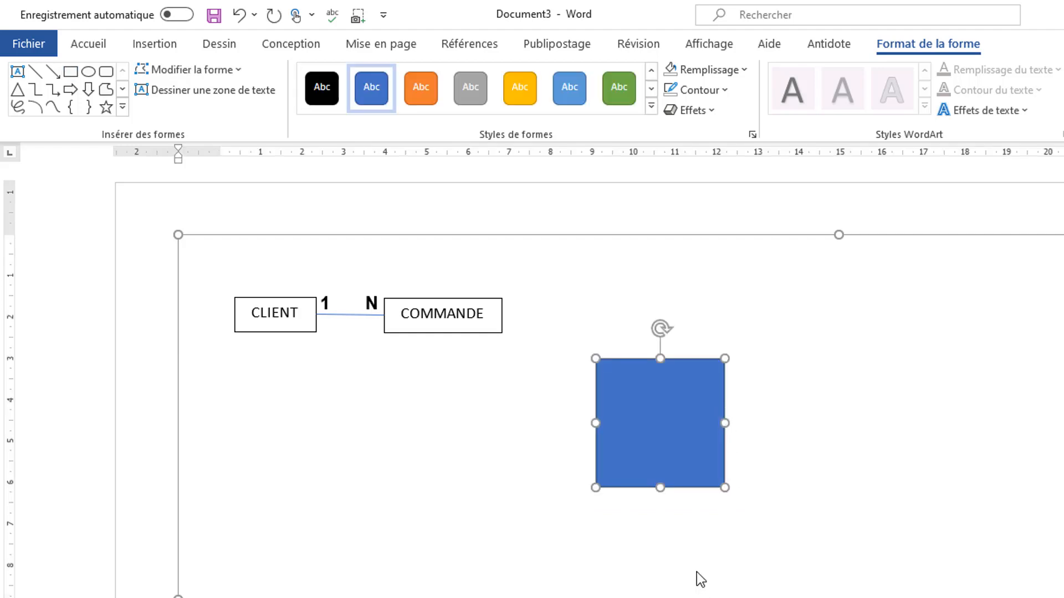
Remove the square's fill and give it a black ½ pt outline
{"action": "left_click", "coordinate": [707, 70]}
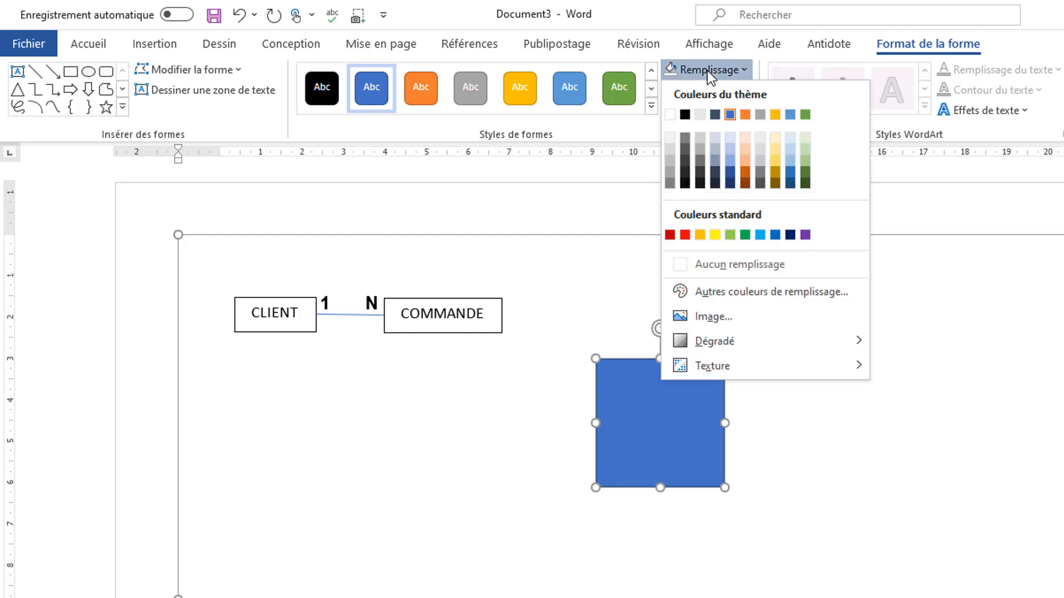
{"action": "left_click", "coordinate": [715, 268]}
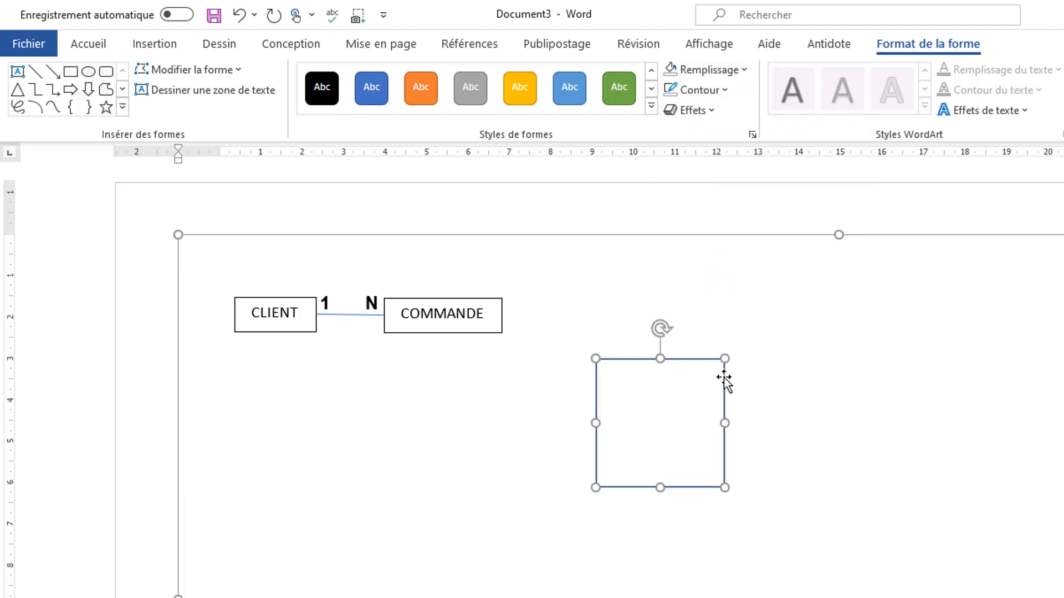
{"action": "left_click", "coordinate": [698, 89]}
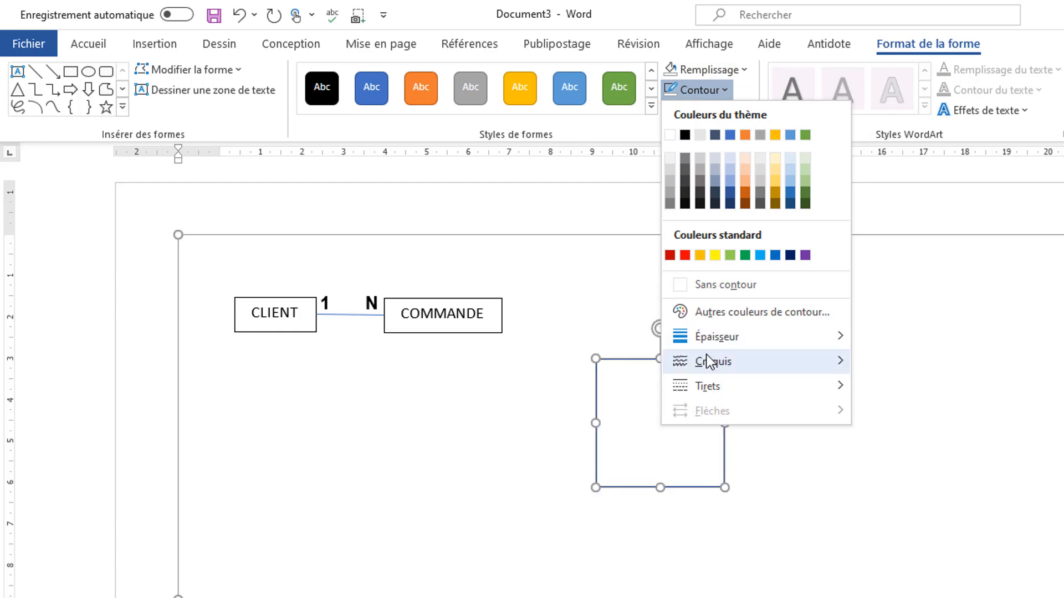
{"action": "mouse_move", "coordinate": [714, 343]}
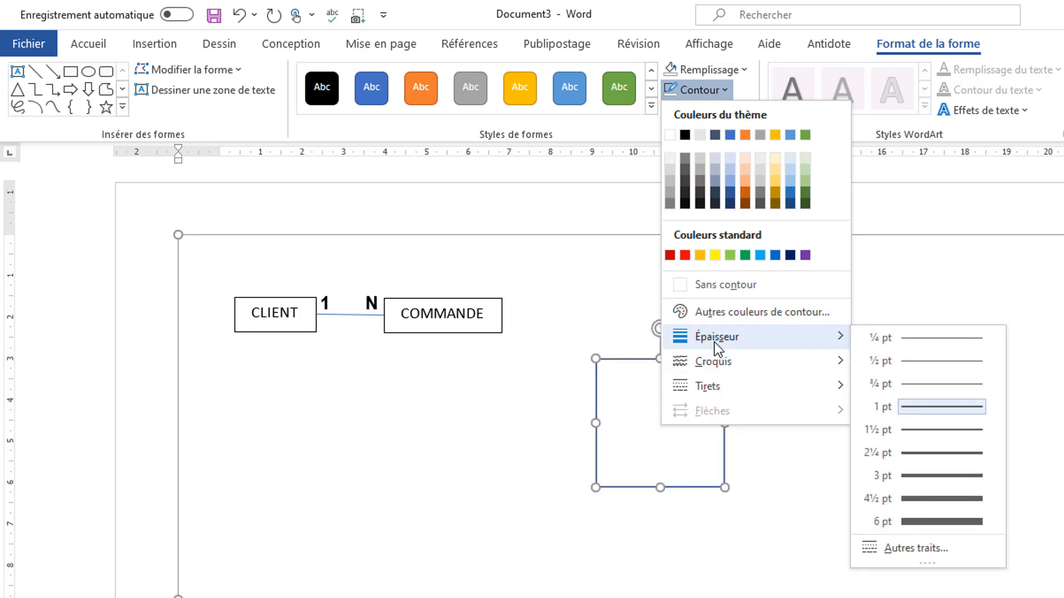
{"action": "left_click", "coordinate": [905, 363]}
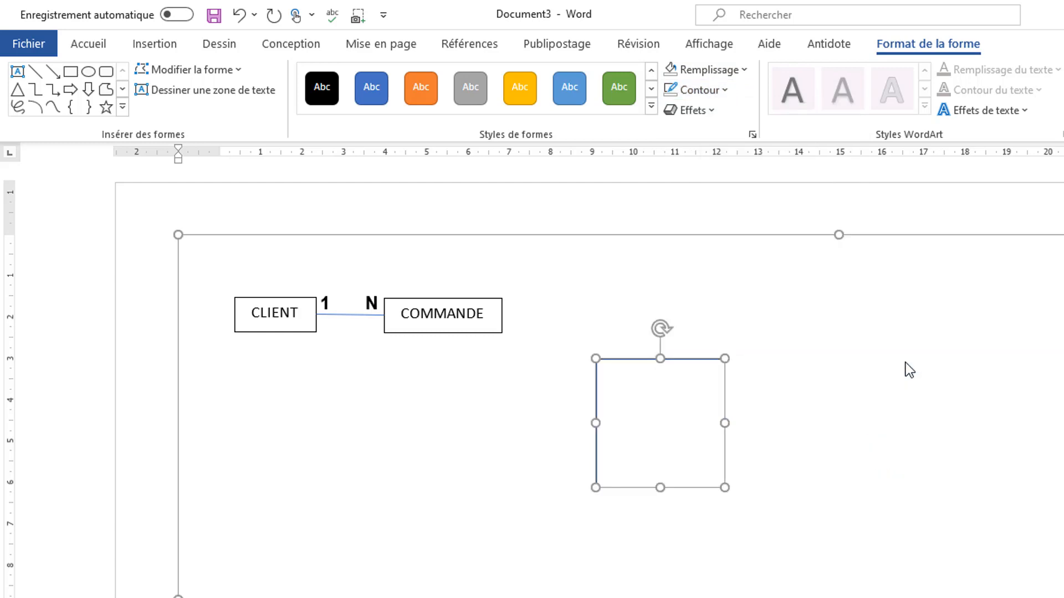
{"action": "left_click", "coordinate": [719, 93]}
{"action": "left_click", "coordinate": [685, 134]}
Duplicate the square, place the copy to the original's right, and rotate it 45° into a diamond
{"action": "key", "text": "ctrl+v"}
{"action": "left_click_drag", "start_coordinate": [743, 417], "coordinate": [888, 397]}
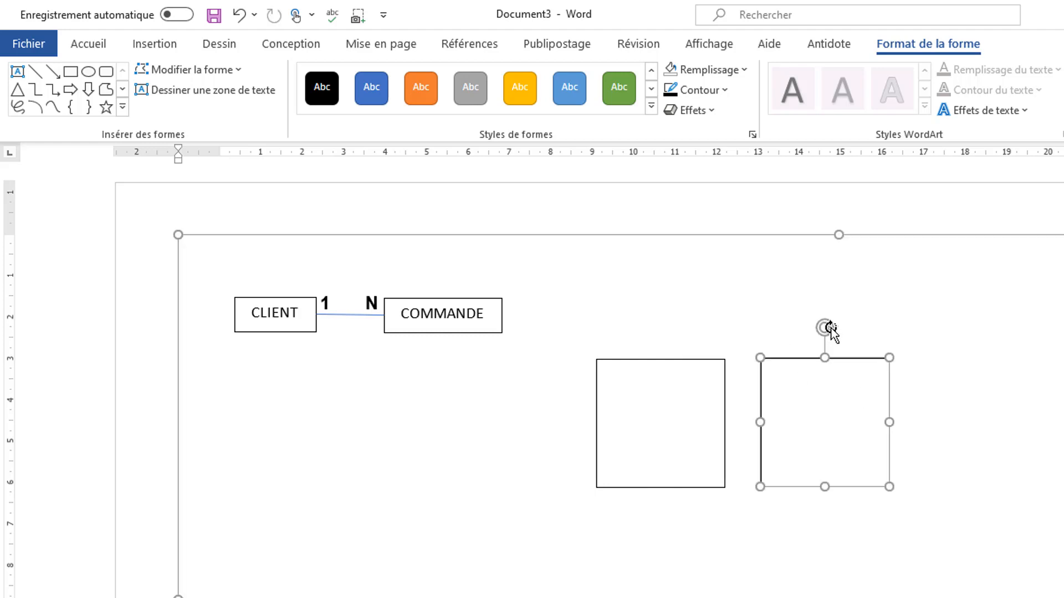
{"action": "left_click_drag", "start_coordinate": [824, 328], "coordinate": [821, 353]}
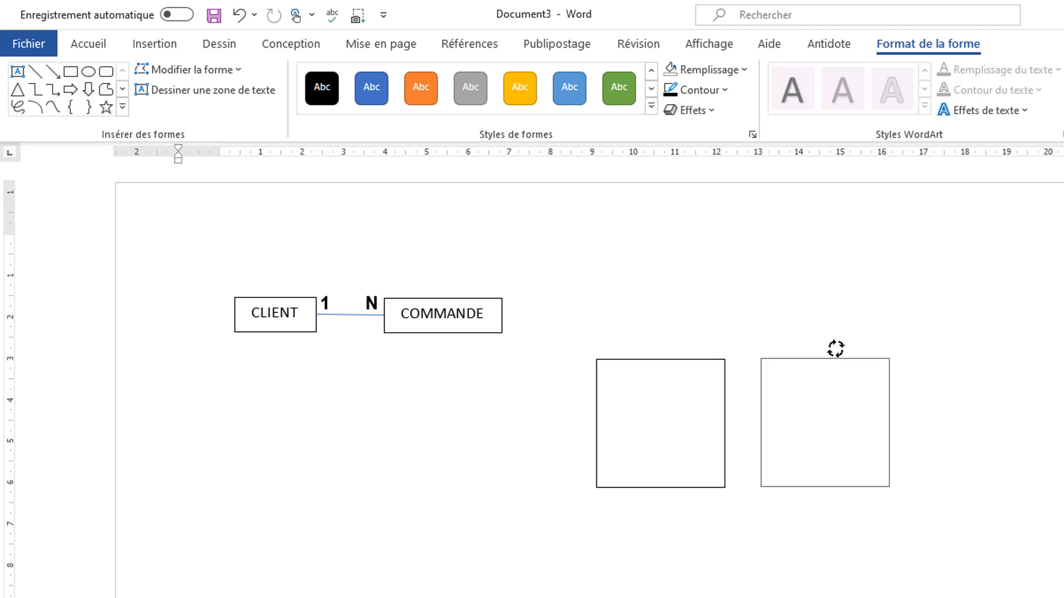
{"action": "left_click_drag", "start_coordinate": [841, 352], "coordinate": [877, 377]}
{"action": "left_click_drag", "start_coordinate": [823, 405], "coordinate": [767, 423]}
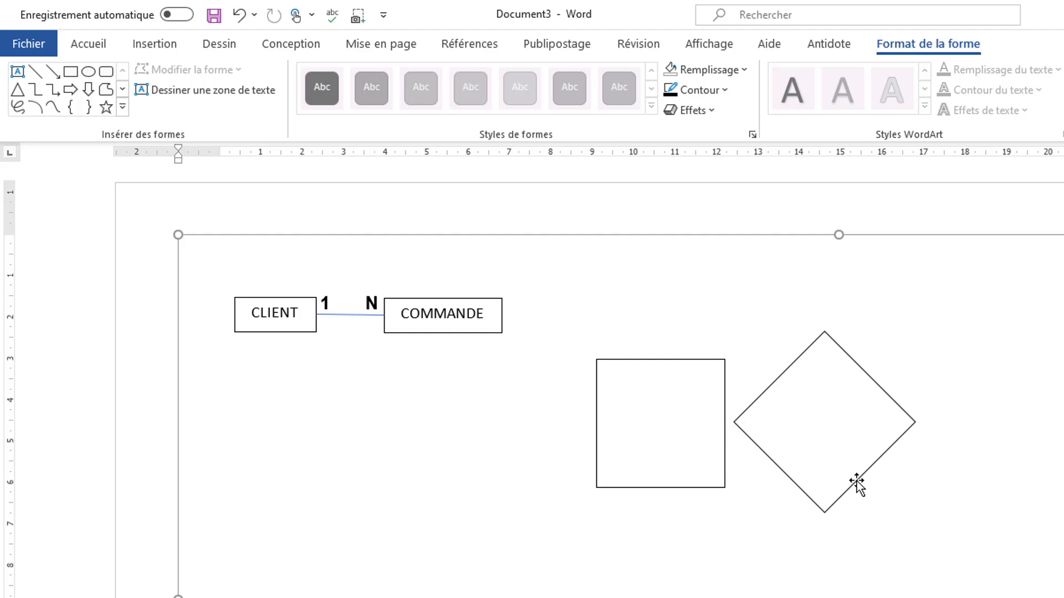
Move the diamond over the square and shrink it so its four corners touch the square's sides
{"action": "left_click_drag", "start_coordinate": [856, 480], "coordinate": [690, 508]}
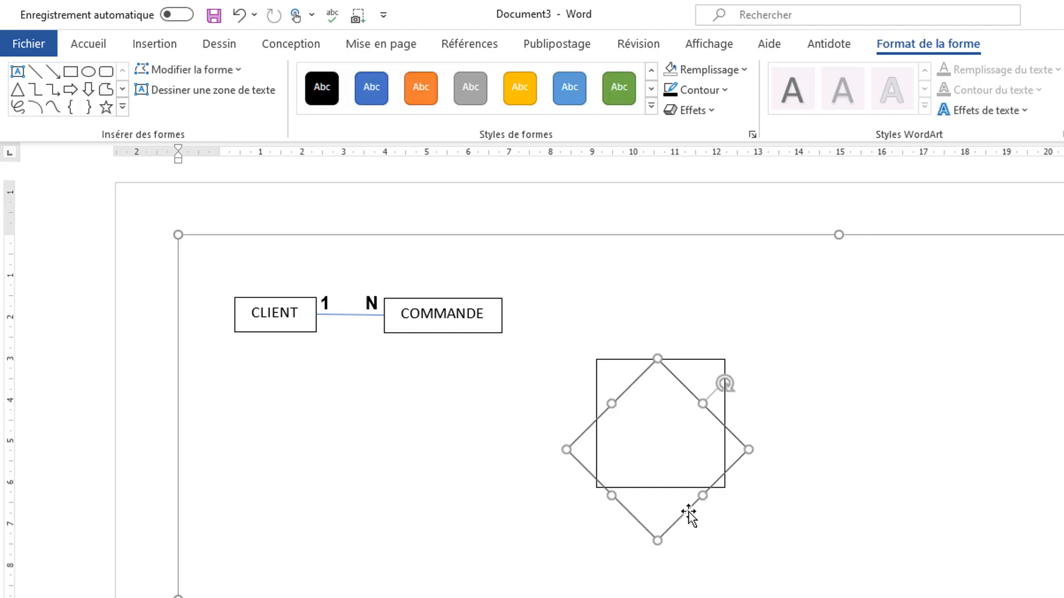
{"action": "mouse_move", "coordinate": [658, 541]}
{"action": "left_mouse_down"}
{"action": "mouse_move", "coordinate": [663, 485]}
{"action": "mouse_move", "coordinate": [641, 494]}
{"action": "mouse_move", "coordinate": [689, 484]}
{"action": "mouse_move", "coordinate": [658, 489]}
{"action": "left_mouse_up"}
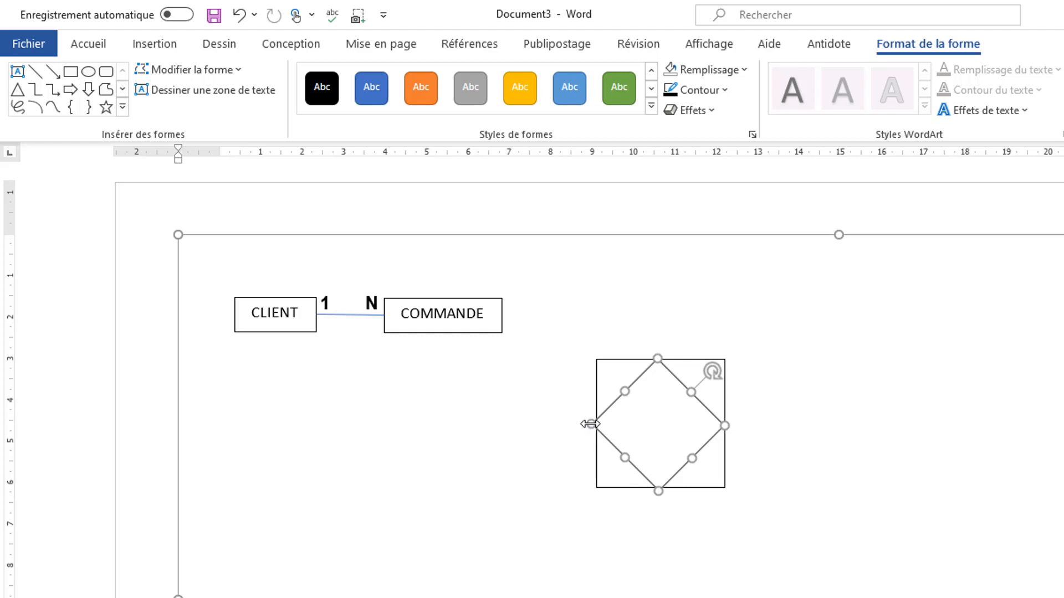
{"action": "left_click_drag", "start_coordinate": [592, 423], "coordinate": [593, 424]}
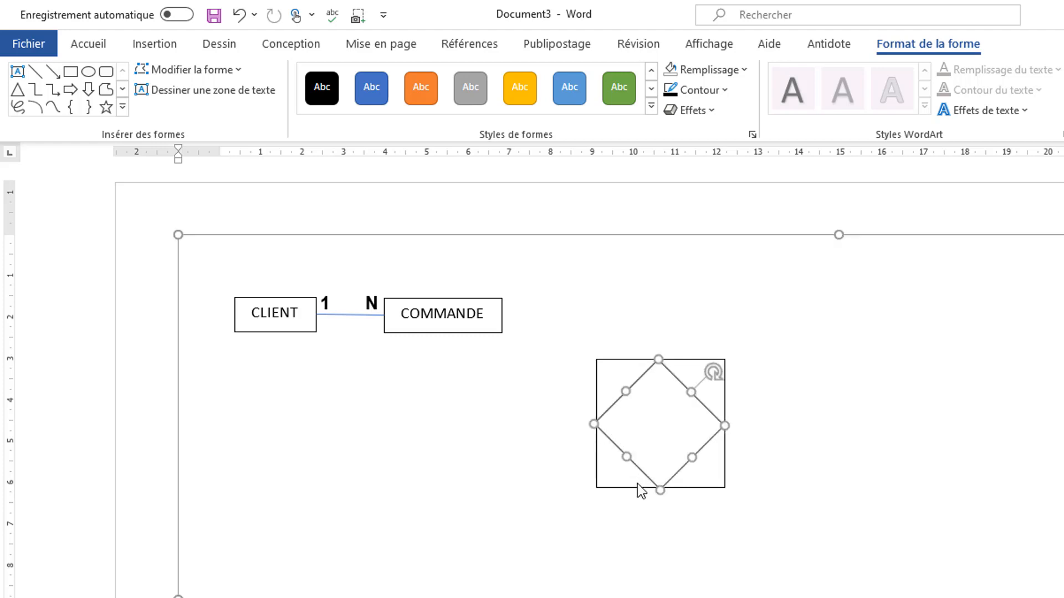
{"action": "key", "text": "Escape"}
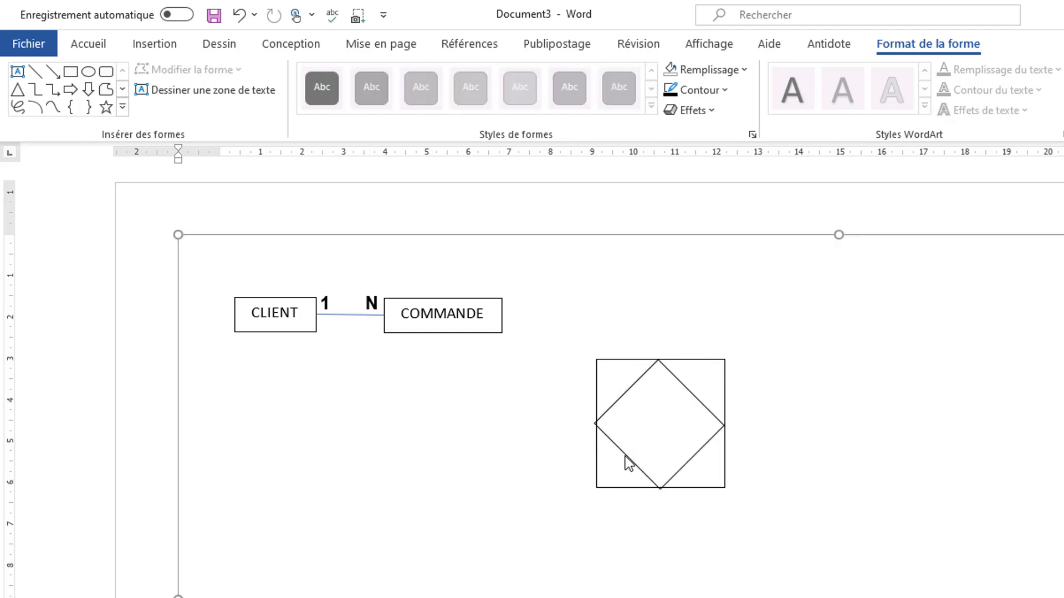
{"action": "left_click", "coordinate": [607, 437]}
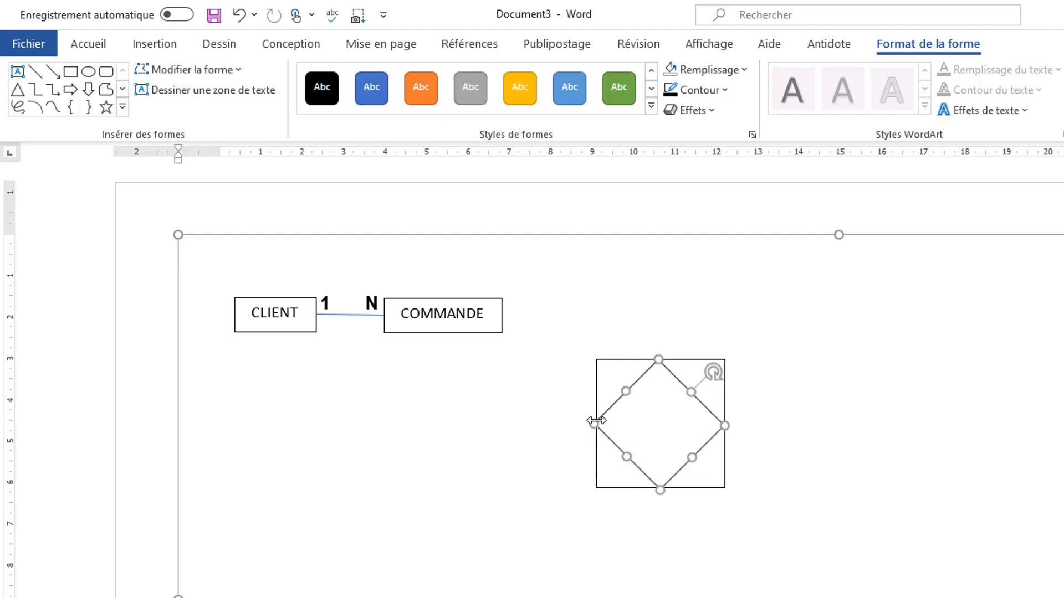
{"action": "left_click_drag", "start_coordinate": [595, 424], "coordinate": [597, 423]}
{"action": "left_click", "coordinate": [616, 527]}
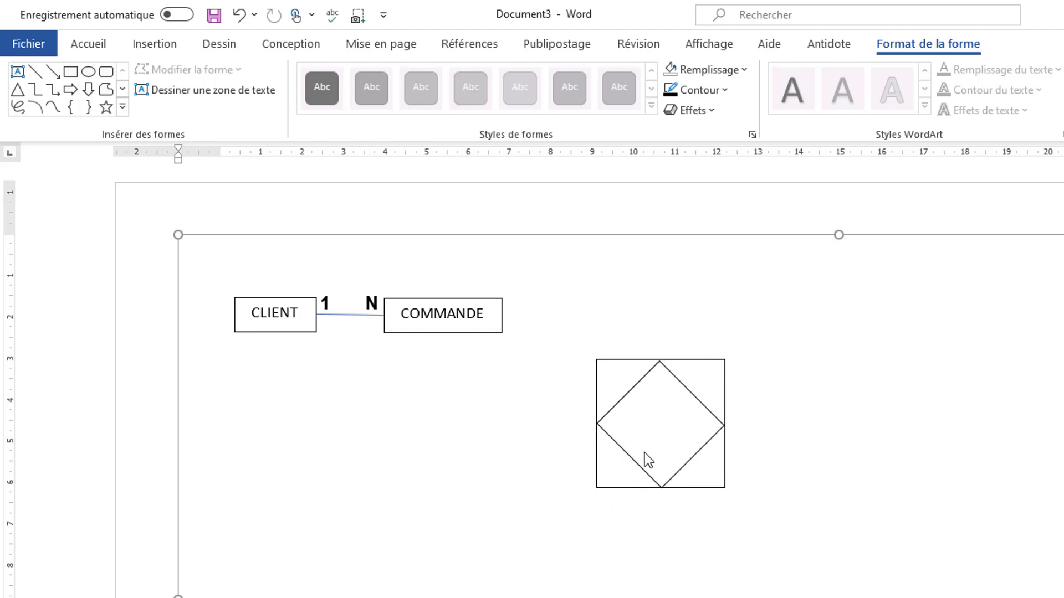
Add a text box inside the diamond containing the text OBJET X
{"action": "left_click", "coordinate": [17, 75]}
{"action": "left_click", "coordinate": [631, 404]}
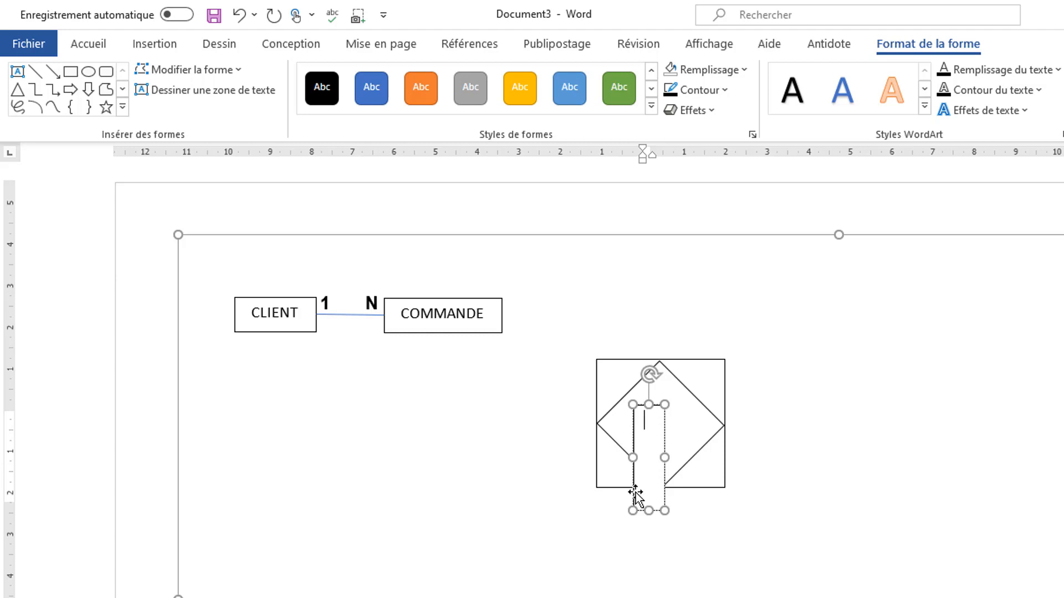
{"action": "type", "text": "Obje"}
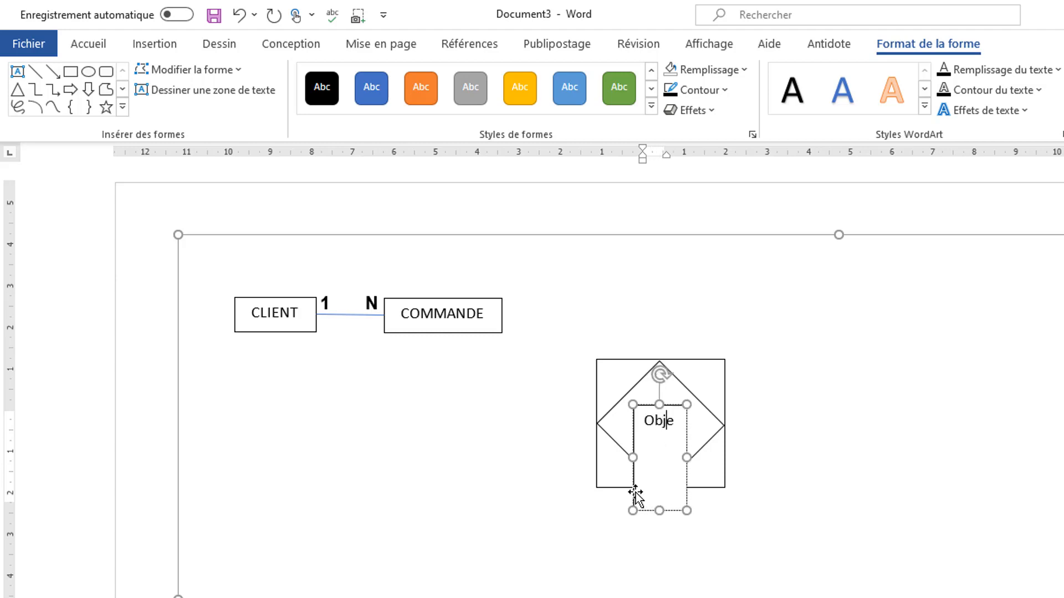
{"action": "type", "text": "t"}
{"action": "key", "text": "BackSpace"}
{"action": "key", "text": "BackSpace"}
{"action": "key", "text": "BackSpace"}
{"action": "key", "text": "BackSpace"}
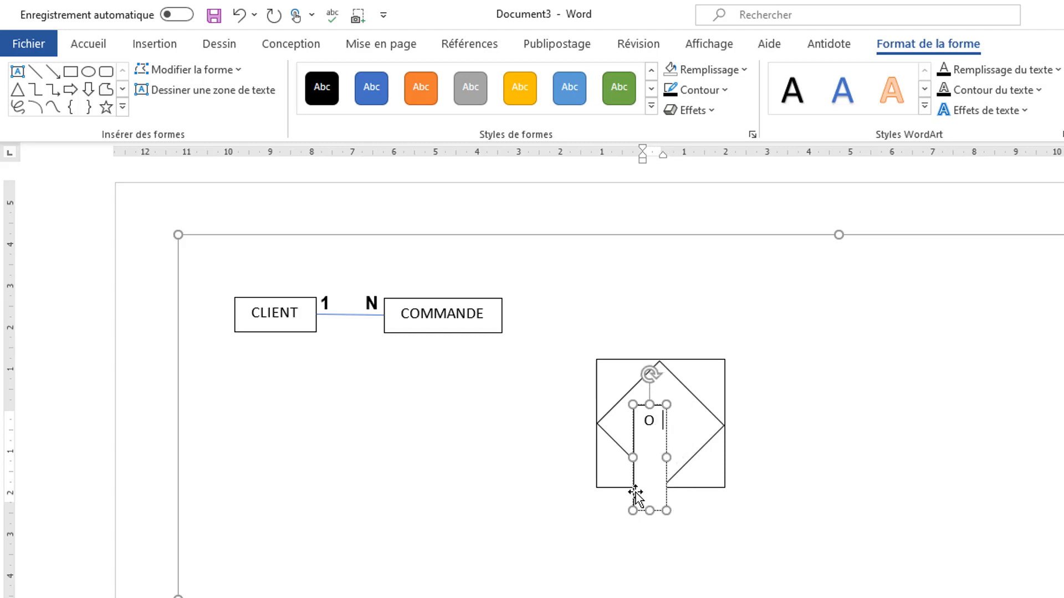
{"action": "type", "text": "BJ"}
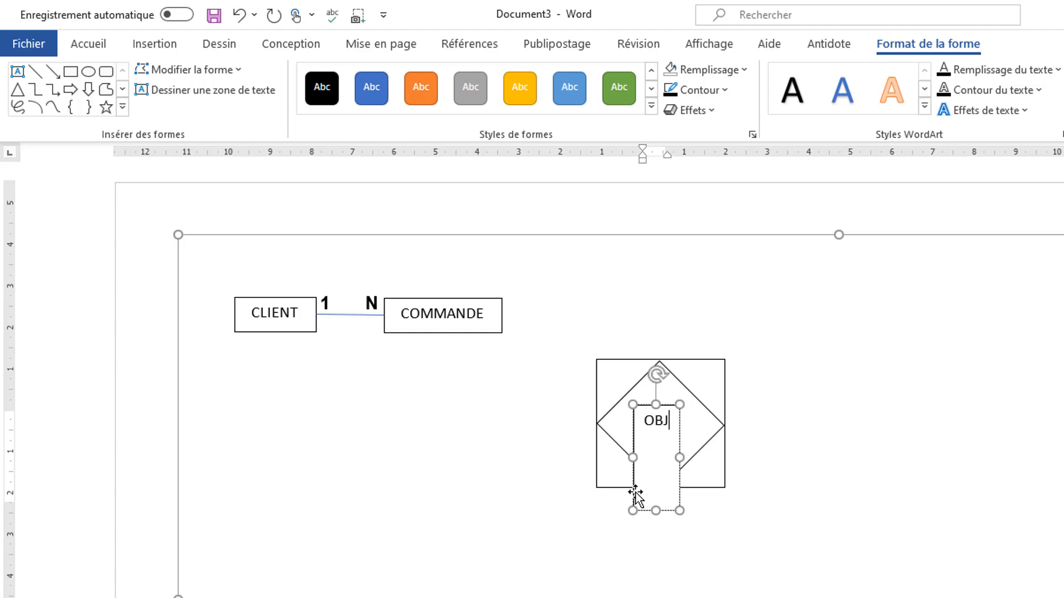
{"action": "type", "text": "ET X"}
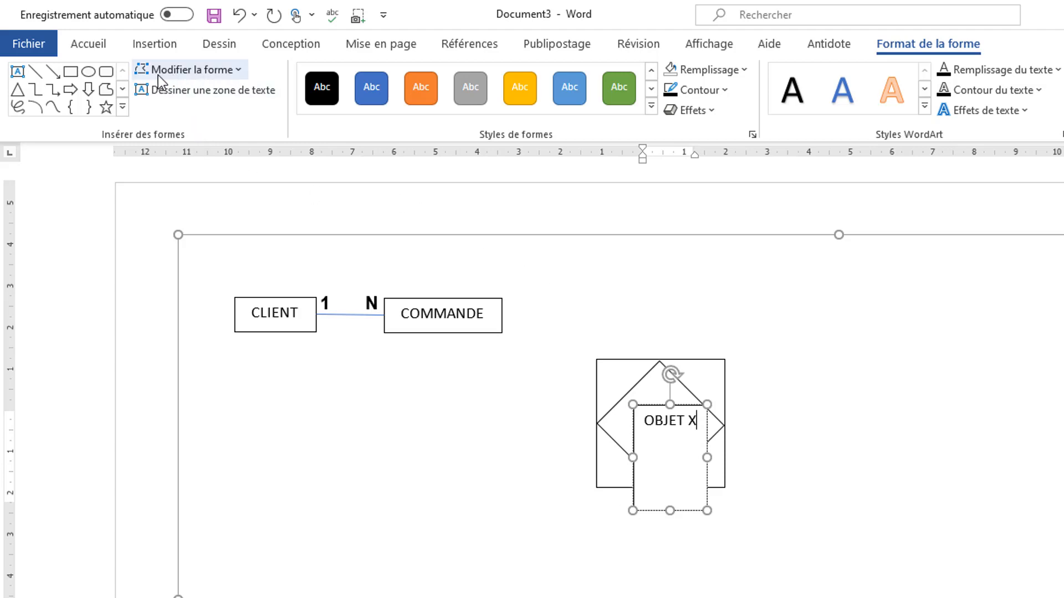
Remove the fill and the outline of the OBJET X text box
{"action": "left_click", "coordinate": [713, 76]}
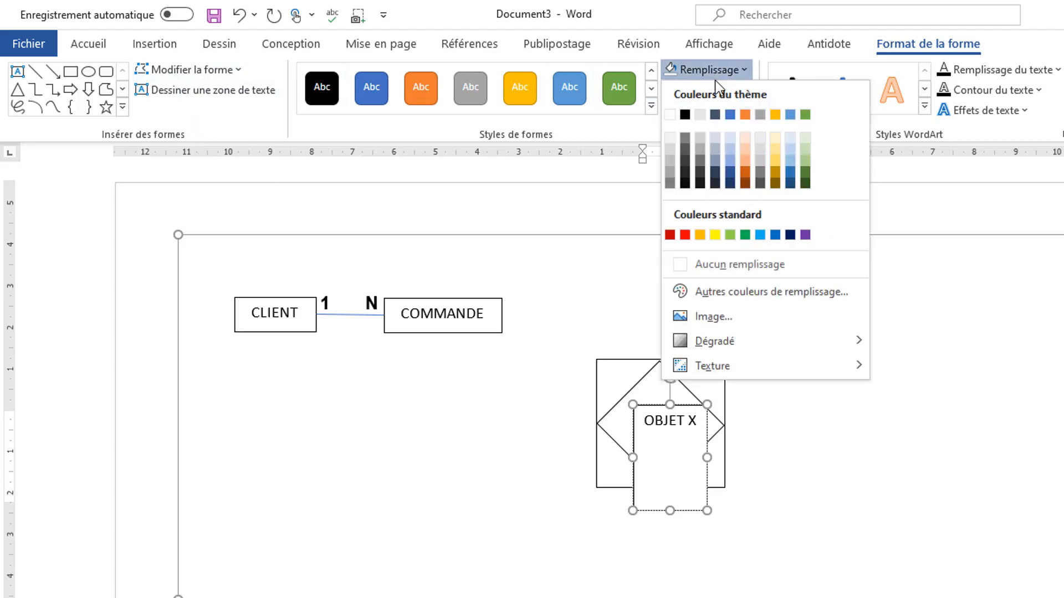
{"action": "left_click", "coordinate": [737, 265]}
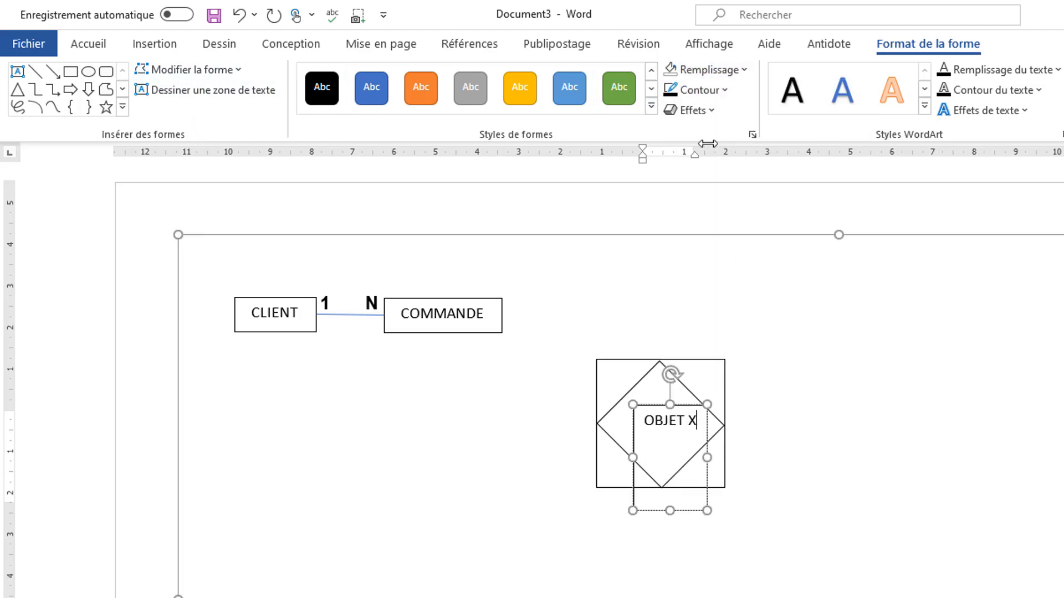
{"action": "left_click", "coordinate": [697, 89]}
{"action": "left_click", "coordinate": [691, 288]}
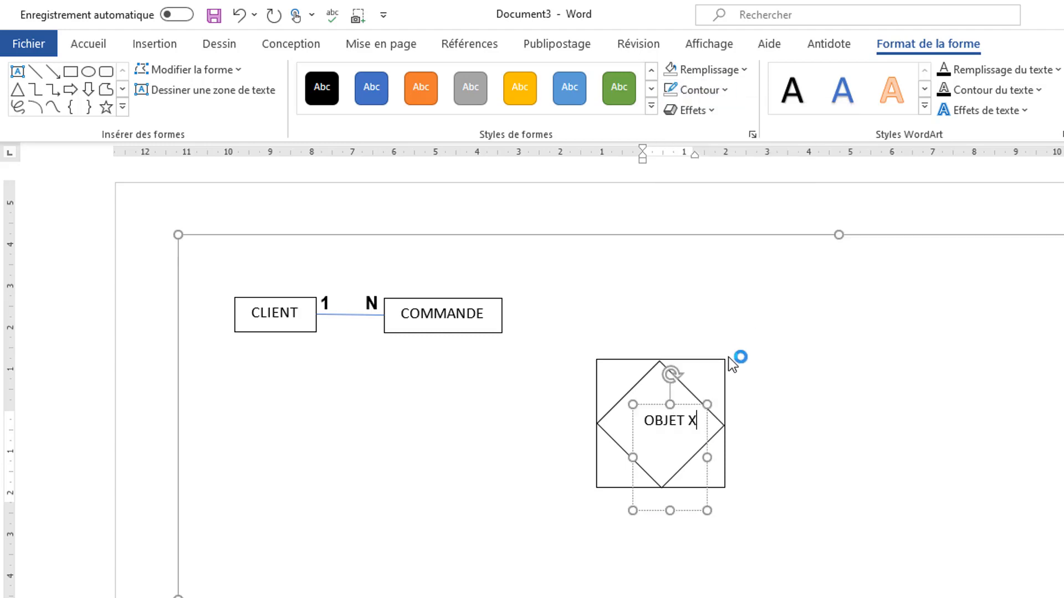
Shift the OBJET X text box toward the middle of the diamond and centre its text
{"action": "left_click_drag", "start_coordinate": [696, 509], "coordinate": [683, 504]}
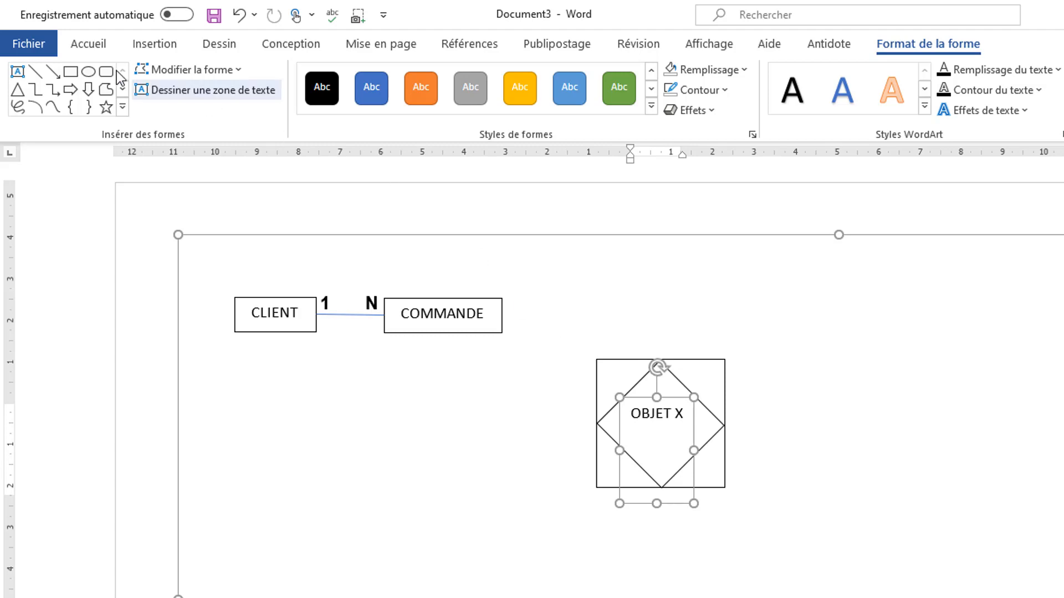
{"action": "left_click", "coordinate": [87, 44]}
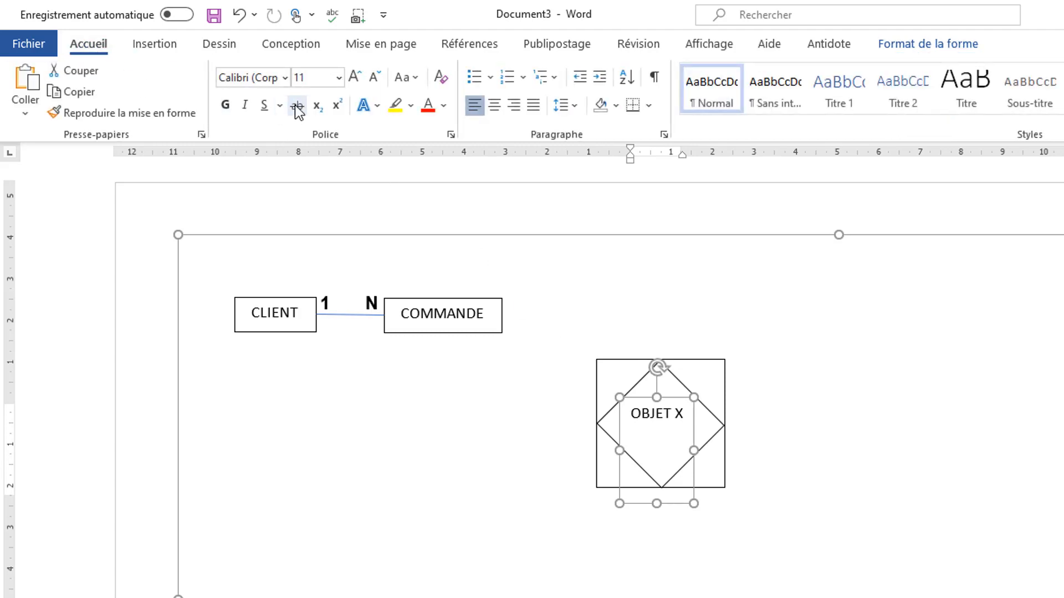
{"action": "left_click", "coordinate": [497, 106]}
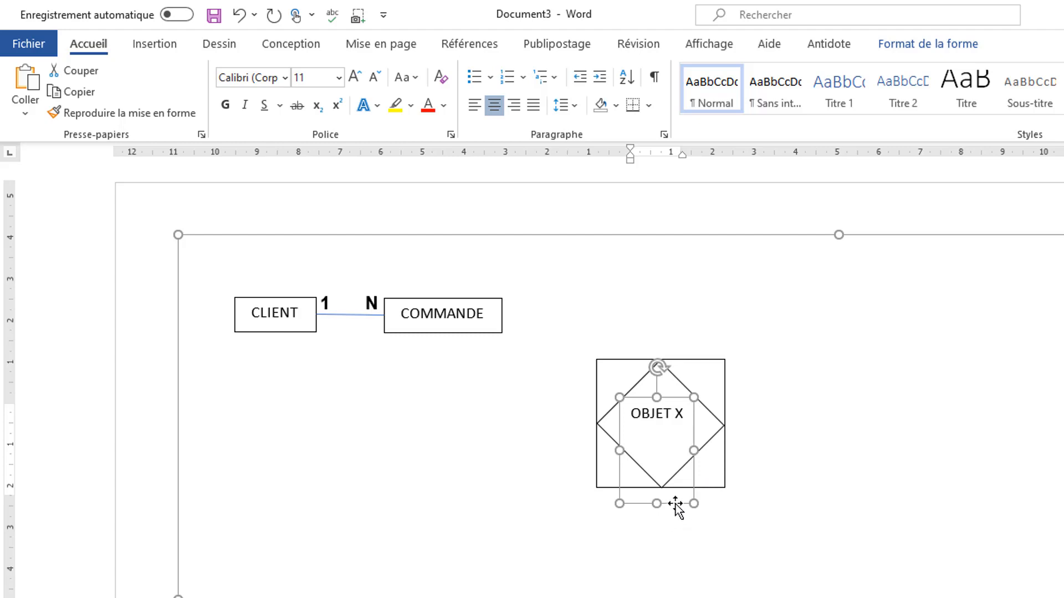
{"action": "left_click", "coordinate": [722, 517]}
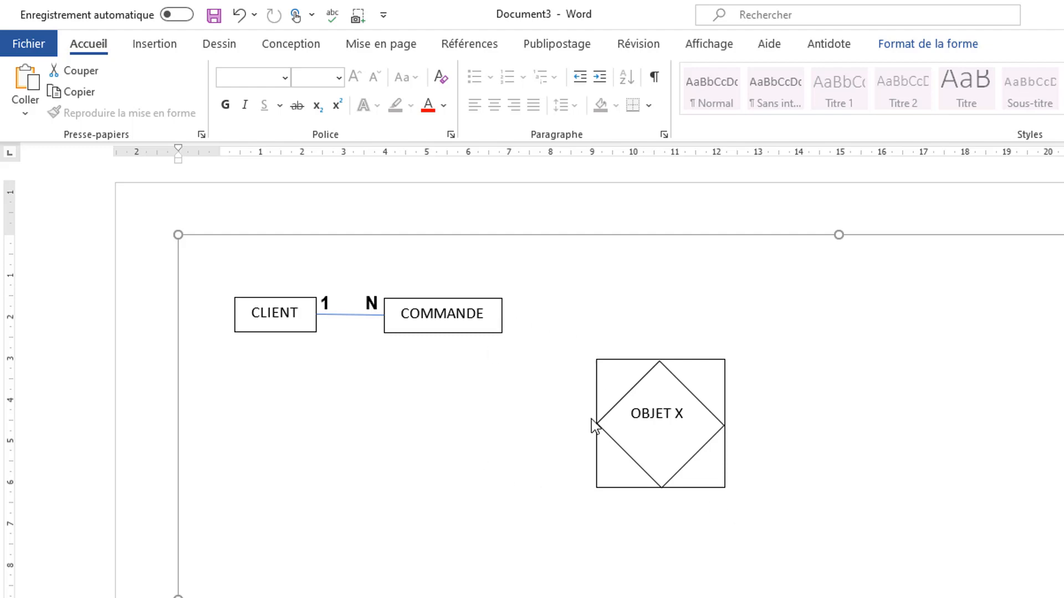
Group the square, the diamond and the OBJET X text box into one object
{"action": "left_click_drag", "start_coordinate": [559, 330], "coordinate": [798, 547]}
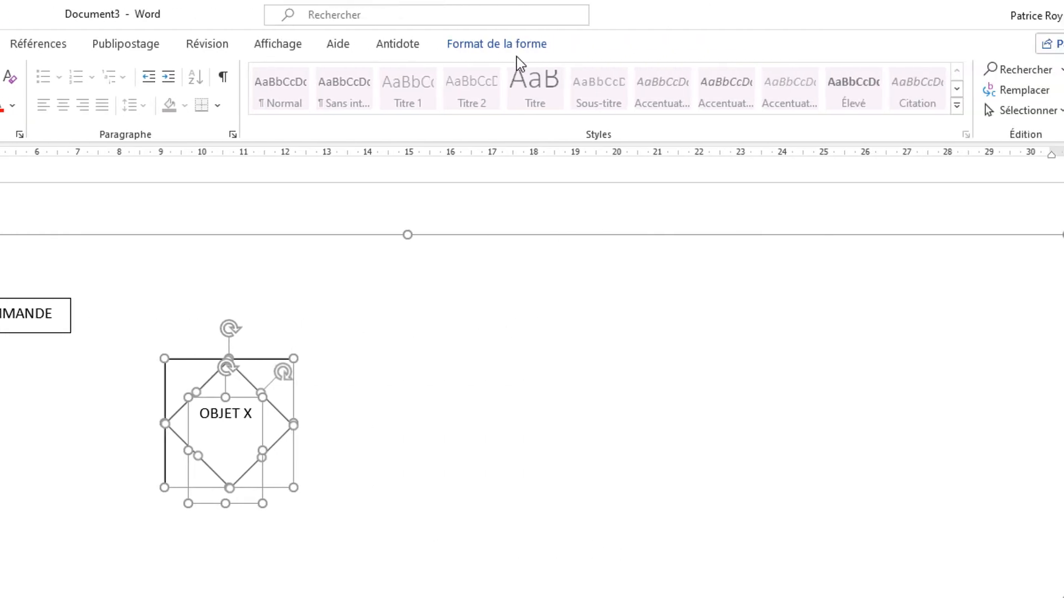
{"action": "left_click", "coordinate": [917, 44]}
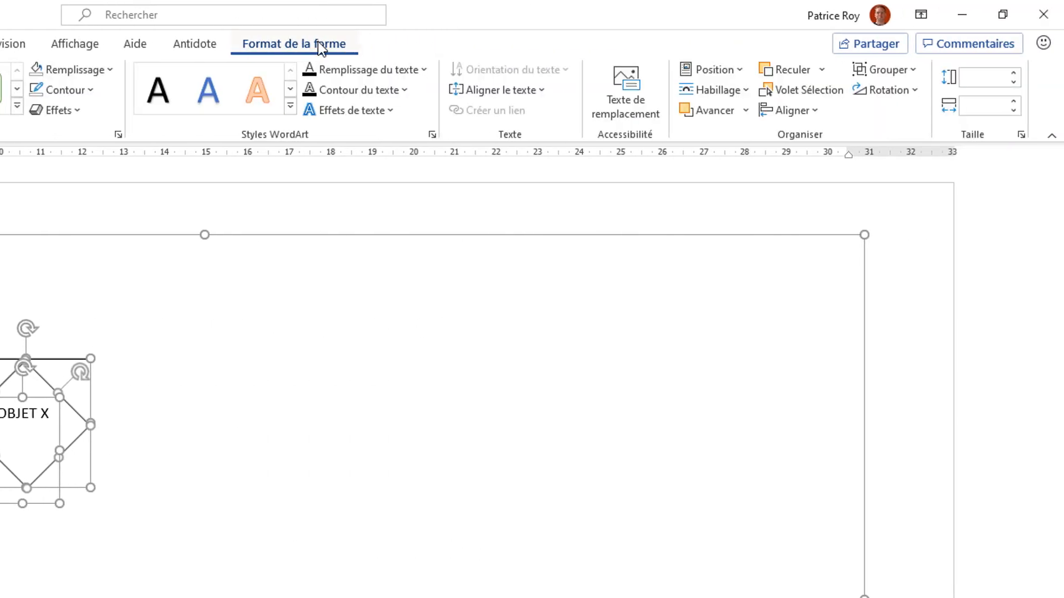
{"action": "left_click", "coordinate": [889, 69]}
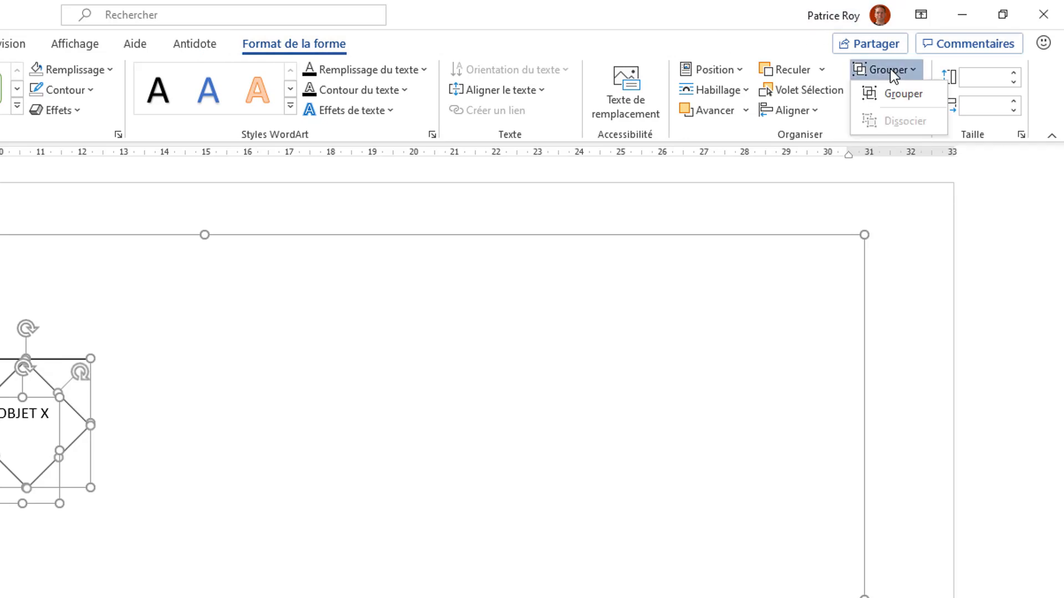
{"action": "left_click", "coordinate": [890, 95]}
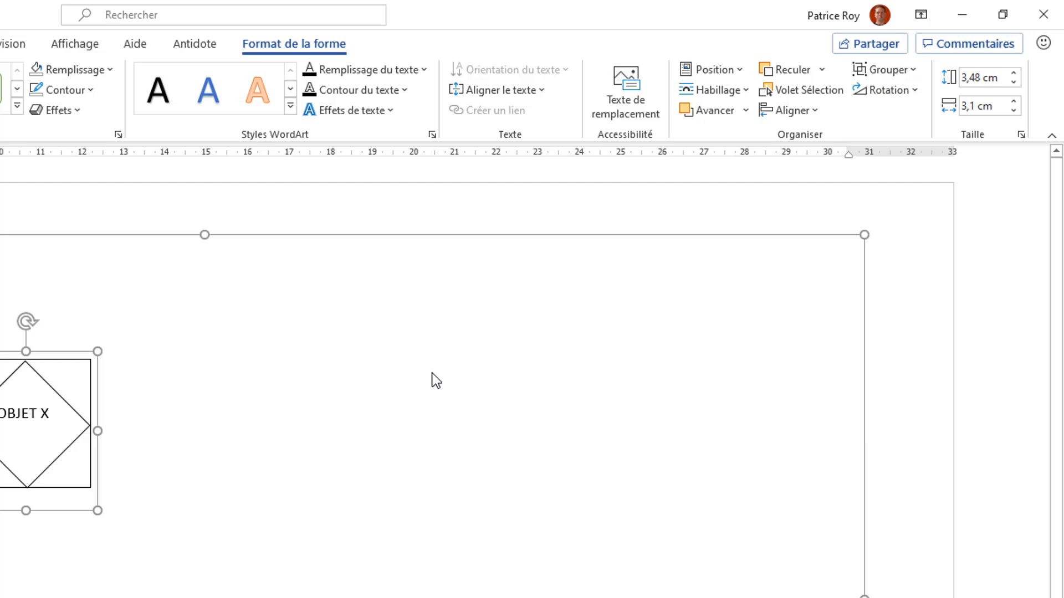
Move the OBJET X group up beside the COMMANDE box, leaving a gap between them
{"action": "left_click_drag", "start_coordinate": [62, 510], "coordinate": [51, 452]}
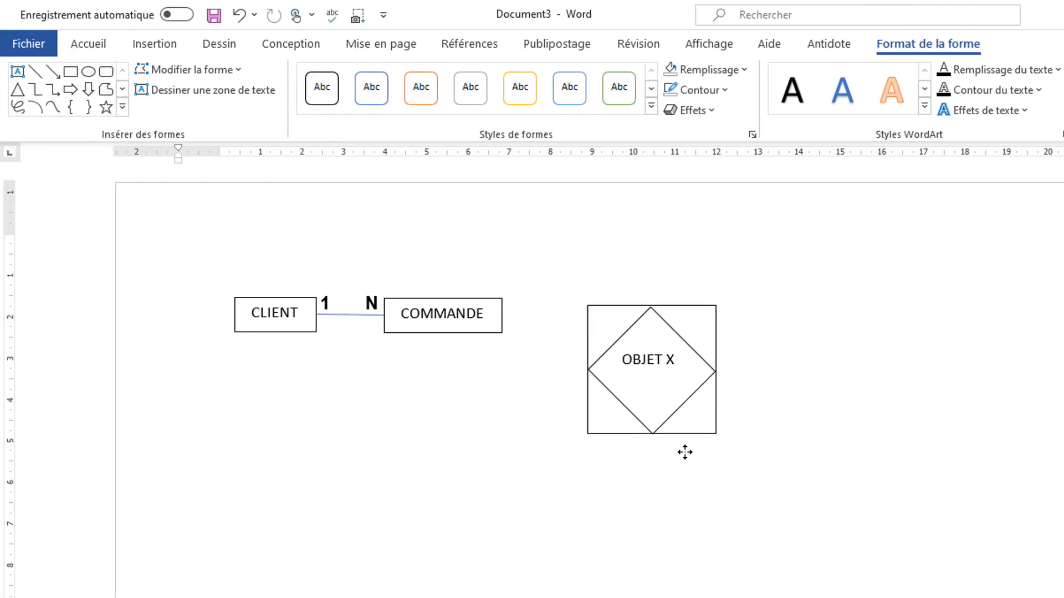
{"action": "left_click_drag", "start_coordinate": [685, 452], "coordinate": [669, 416]}
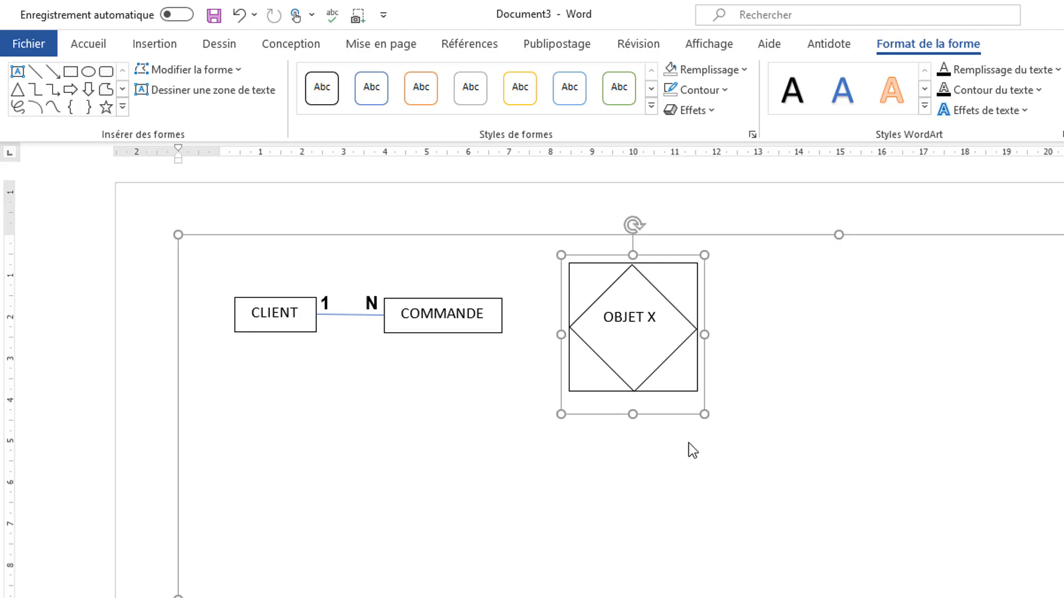
{"action": "left_click", "coordinate": [674, 450]}
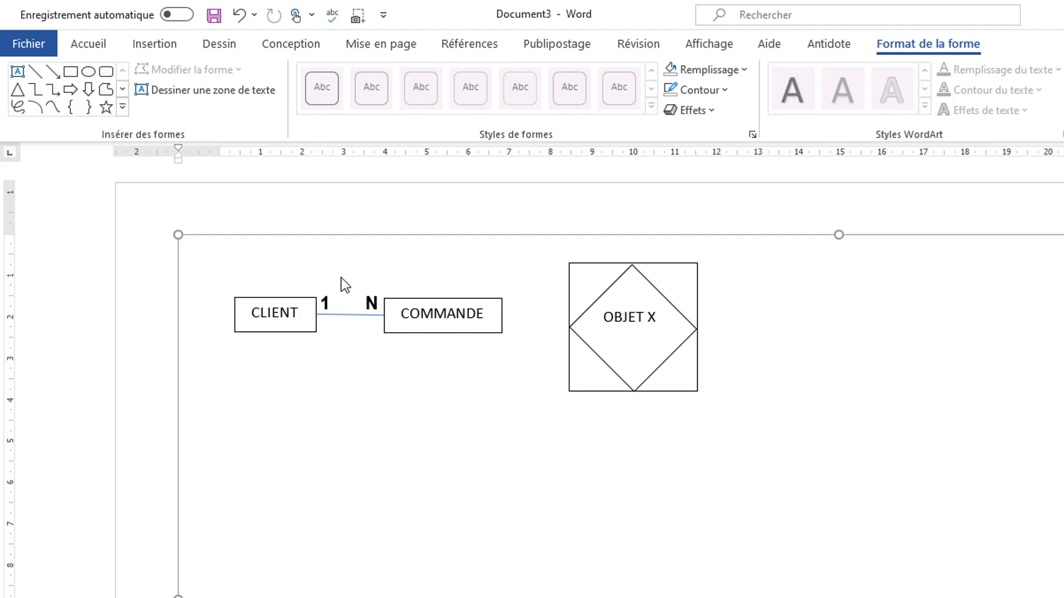
Draw a straight line from the COMMANDE box's right connection point to the left corner of the OBJET X diamond
{"action": "left_click", "coordinate": [123, 106]}
{"action": "left_click", "coordinate": [18, 166]}
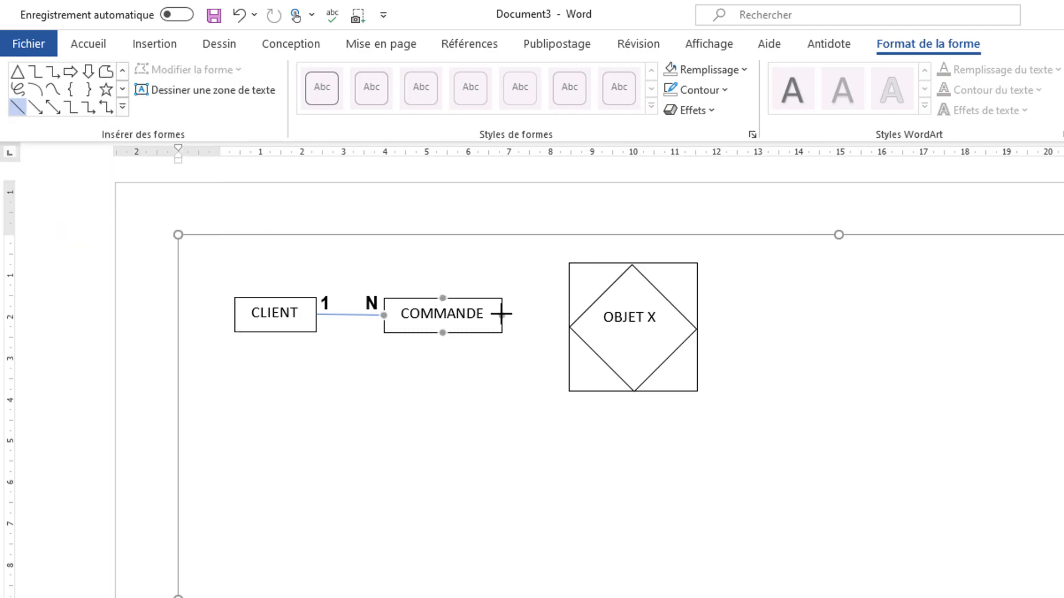
{"action": "mouse_move", "coordinate": [501, 314]}
{"action": "left_mouse_down"}
{"action": "mouse_move", "coordinate": [569, 324]}
{"action": "mouse_move", "coordinate": [591, 294]}
{"action": "mouse_move", "coordinate": [568, 327]}
{"action": "left_mouse_up"}
{"action": "left_click", "coordinate": [588, 408]}
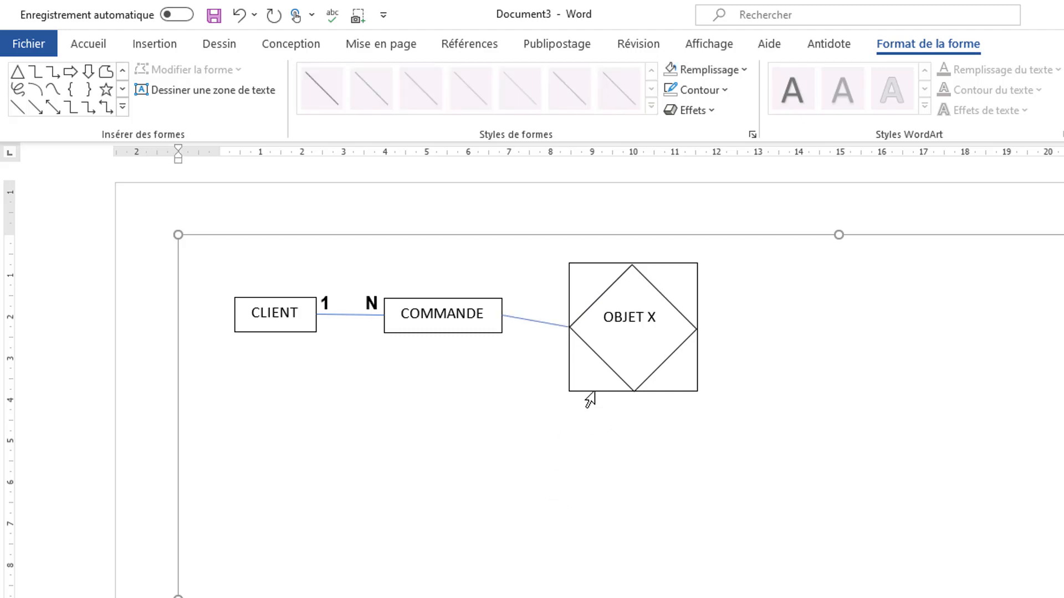
Test the line's attachment by moving the OBJET X group away, and return the group to the line's end
{"action": "left_click", "coordinate": [590, 393]}
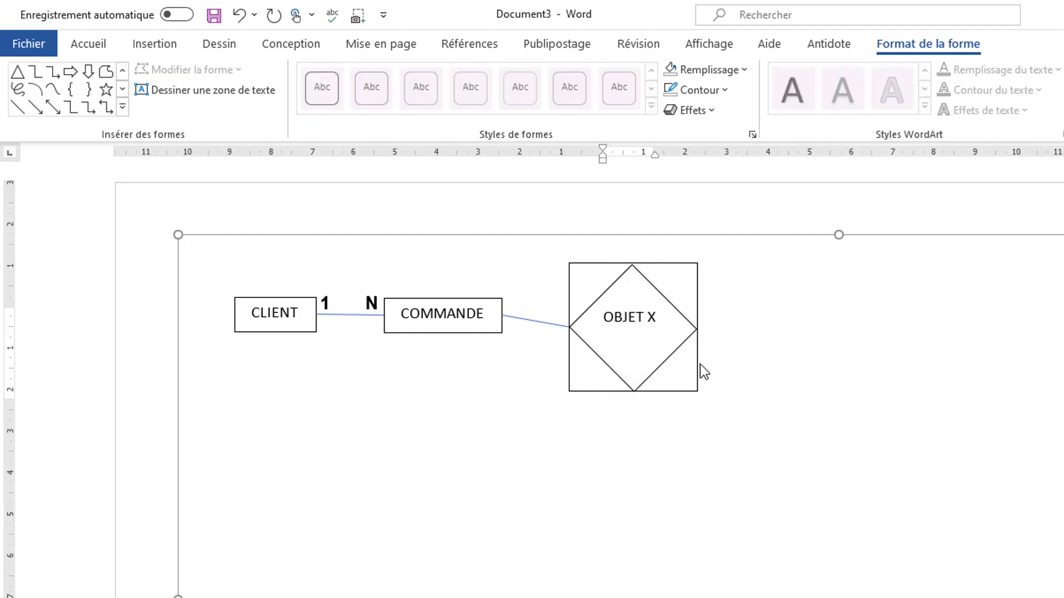
{"action": "left_click_drag", "start_coordinate": [696, 363], "coordinate": [824, 425]}
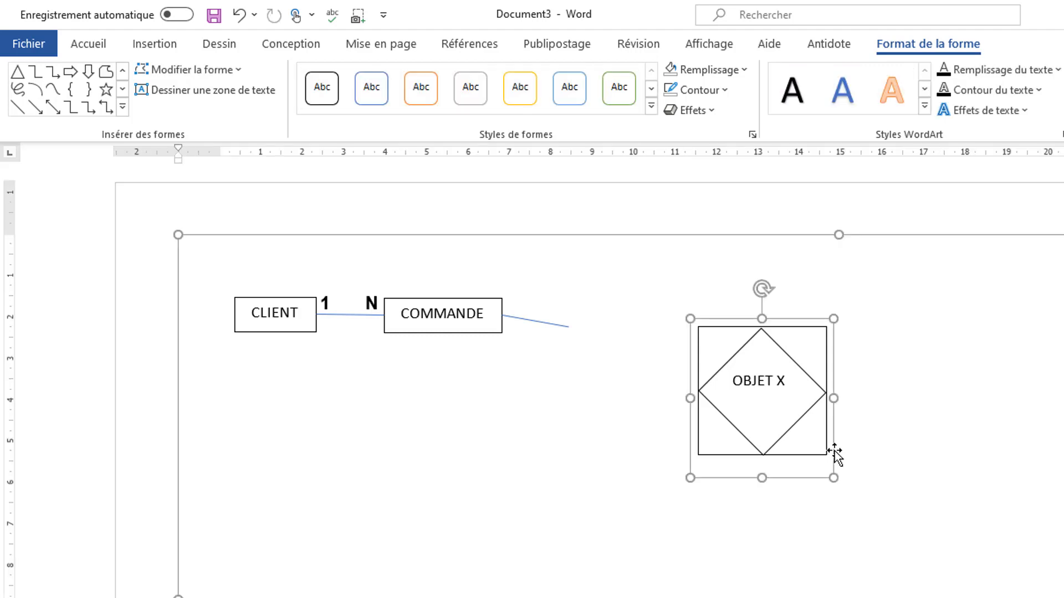
{"action": "left_click_drag", "start_coordinate": [834, 449], "coordinate": [702, 389]}
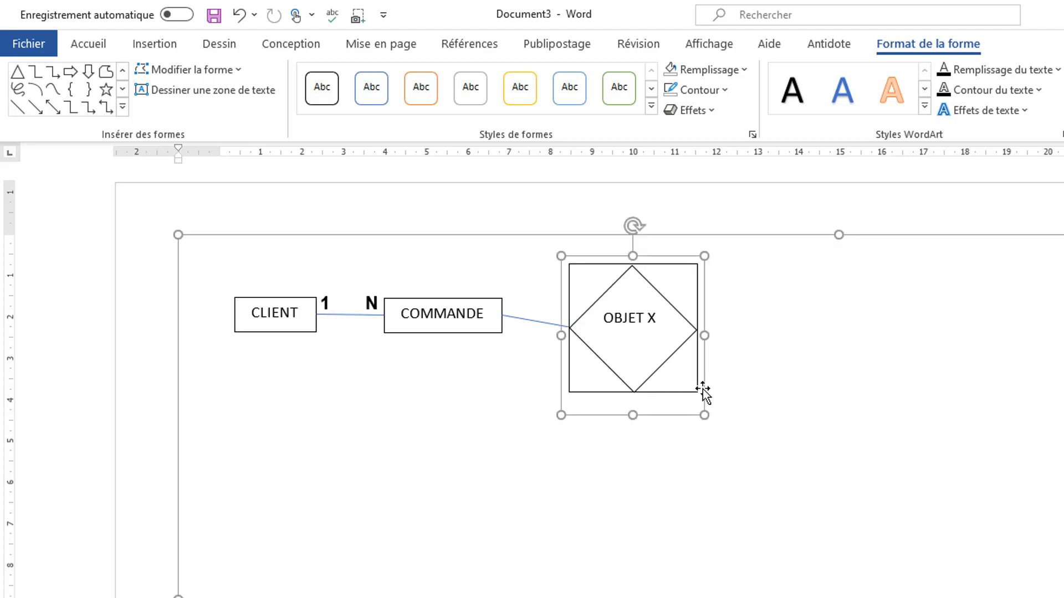
{"action": "left_click", "coordinate": [799, 436]}
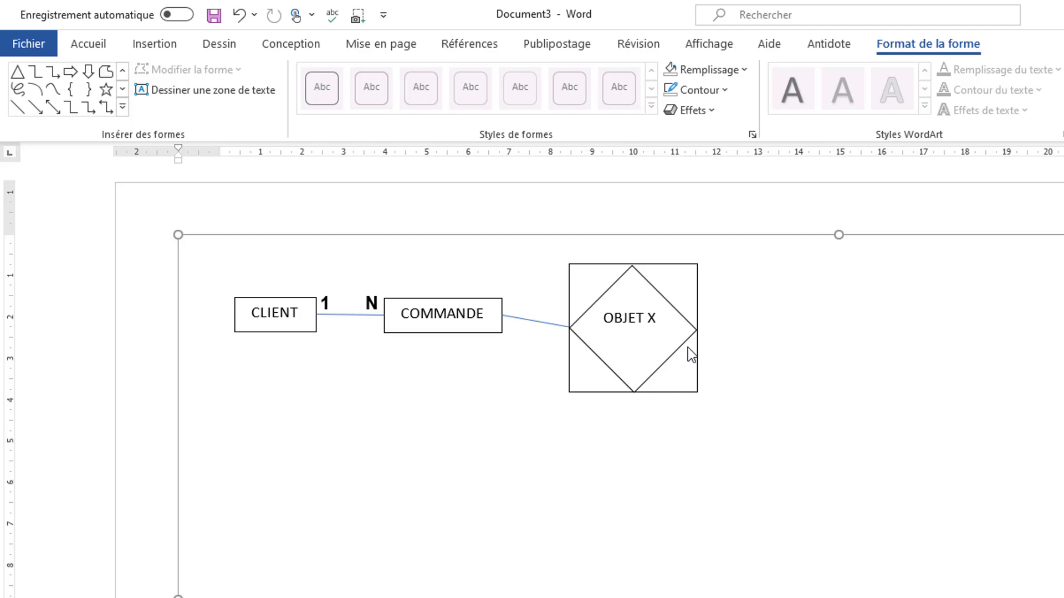
Duplicate the CLIENT box, place the copy below the original, and widen the copy
{"action": "left_click", "coordinate": [264, 333]}
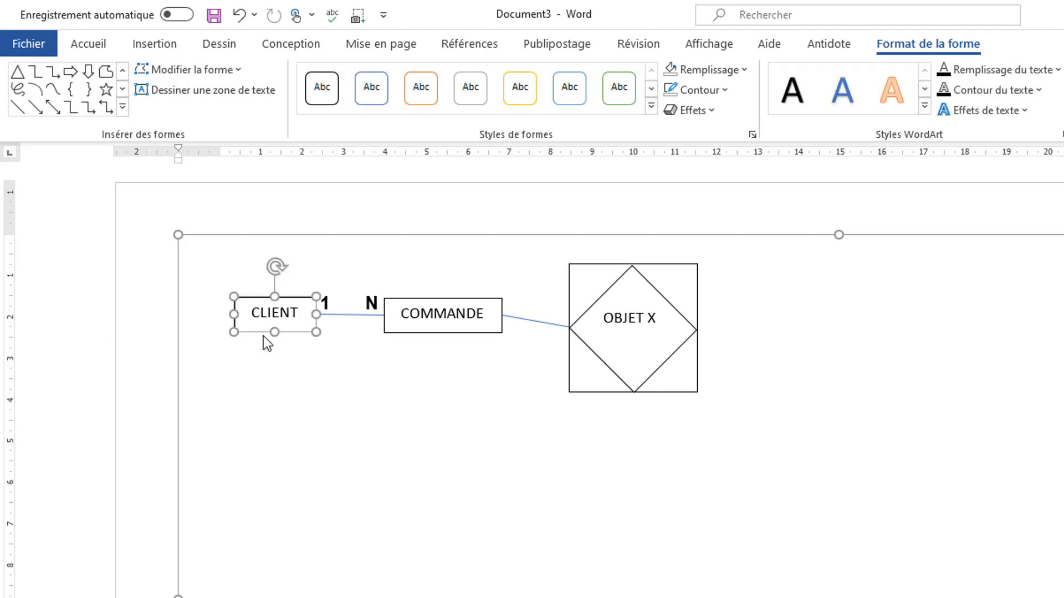
{"action": "key", "text": "ctrl+d"}
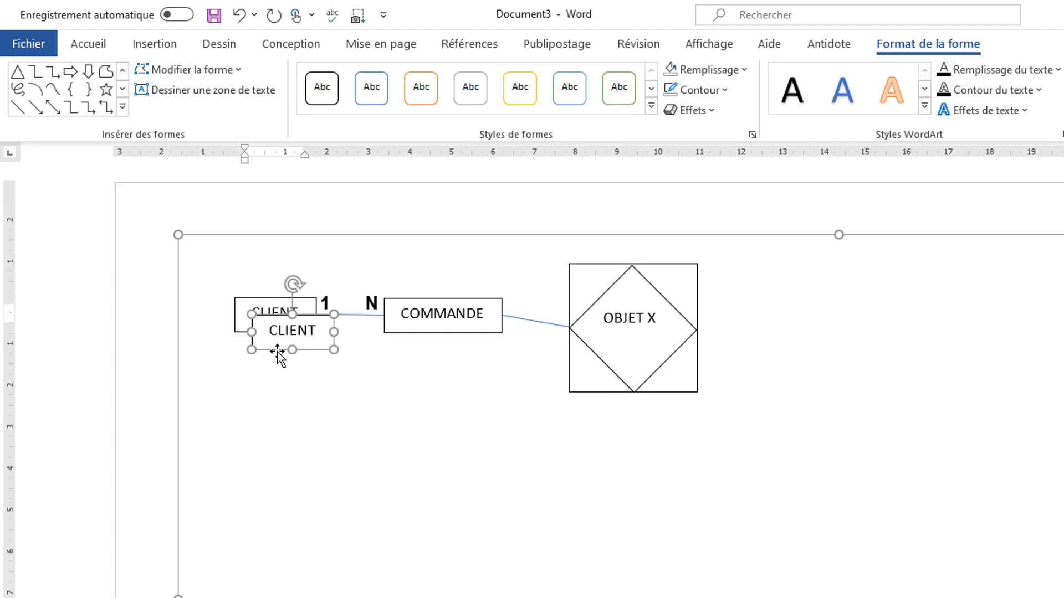
{"action": "left_click_drag", "start_coordinate": [278, 353], "coordinate": [255, 498]}
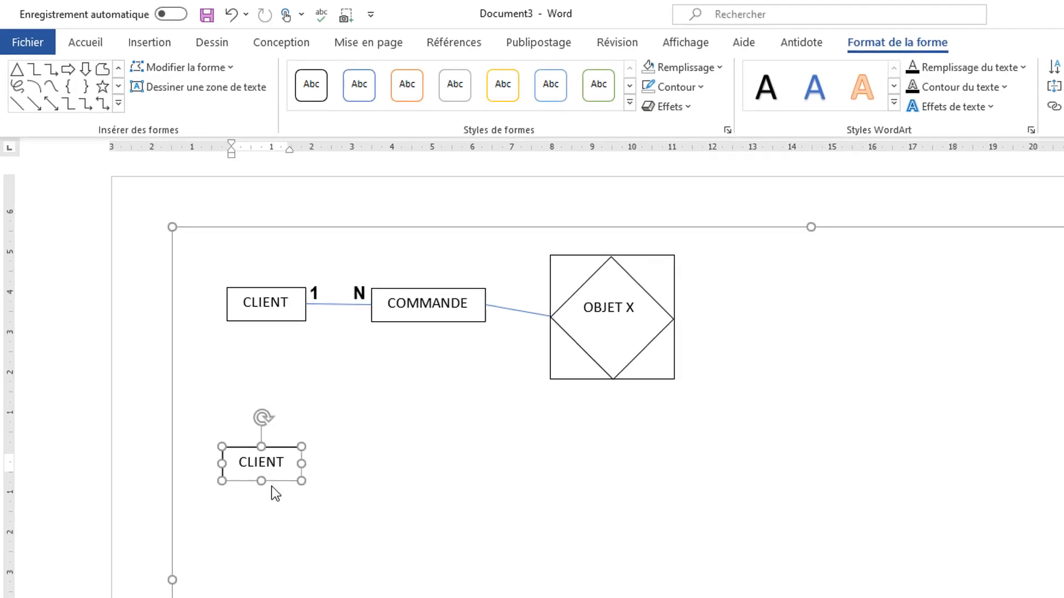
{"action": "left_click_drag", "start_coordinate": [301, 464], "coordinate": [378, 469]}
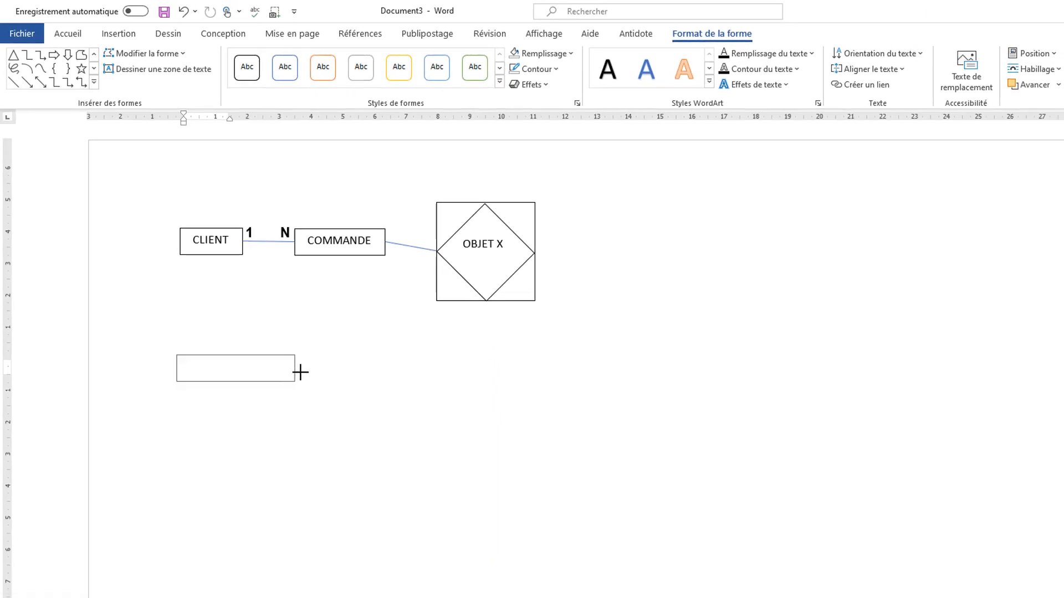
Place a copy of the widened lower CLIENT box directly beneath it and stretch the copy downward into a tall box
{"action": "left_click_drag", "start_coordinate": [300, 372], "coordinate": [290, 386]}
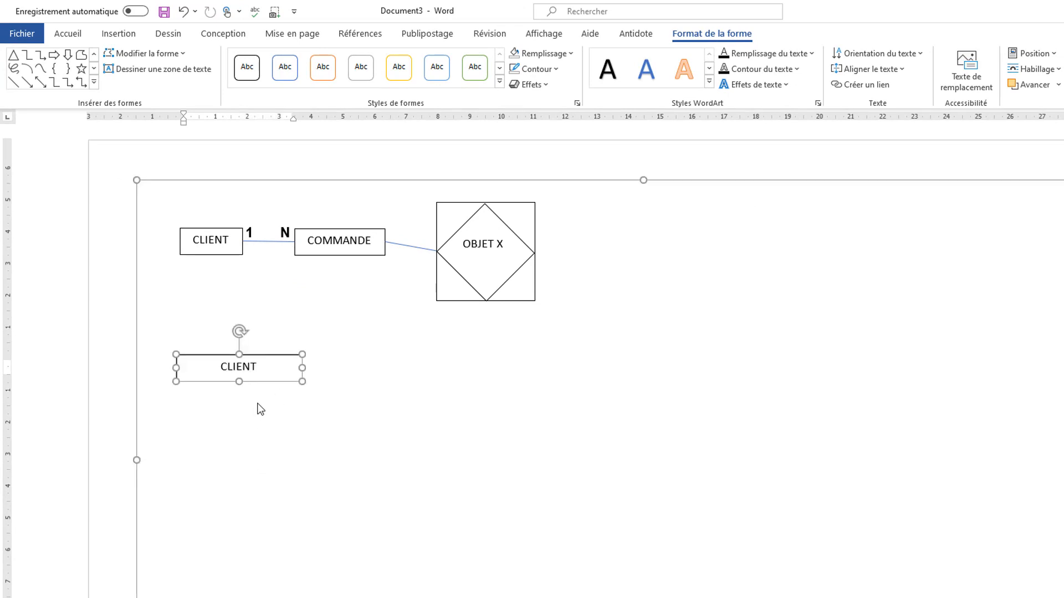
{"action": "key", "text": "ctrl+v"}
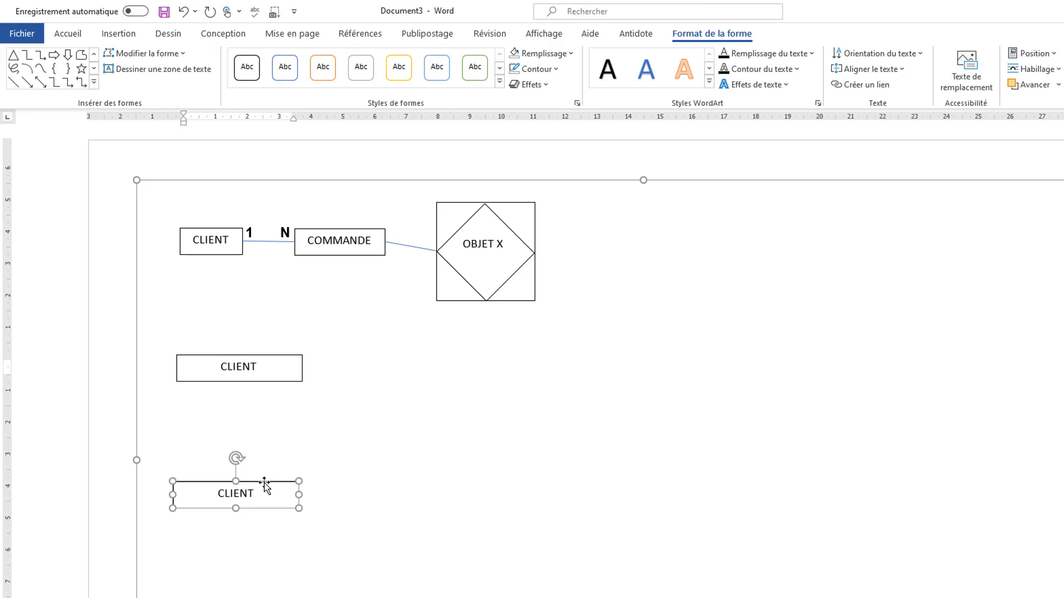
{"action": "left_click_drag", "start_coordinate": [266, 484], "coordinate": [267, 382]}
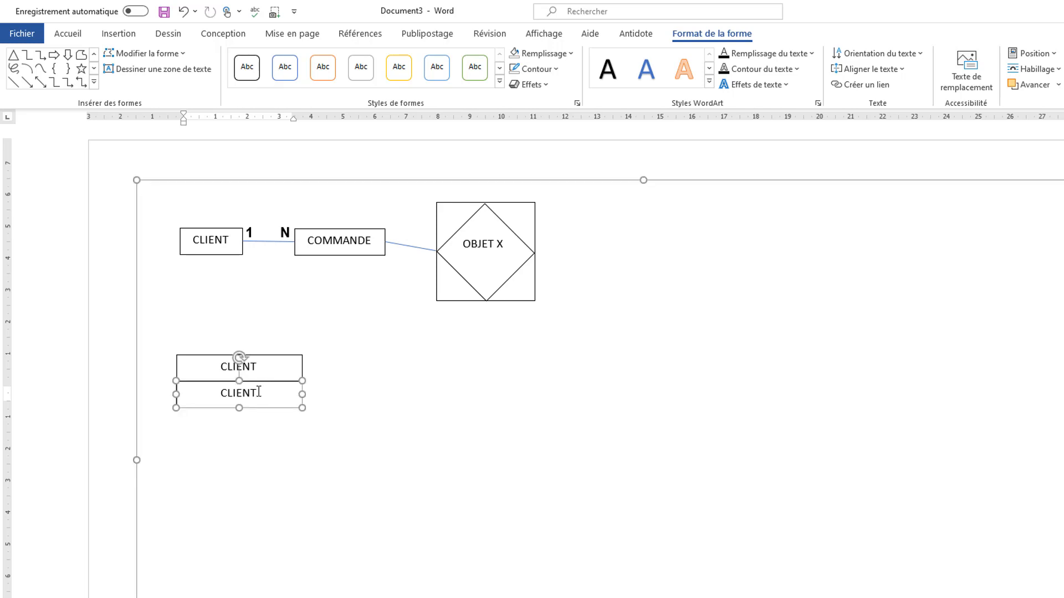
{"action": "left_click", "coordinate": [259, 392]}
{"action": "left_click_drag", "start_coordinate": [240, 406], "coordinate": [232, 497]}
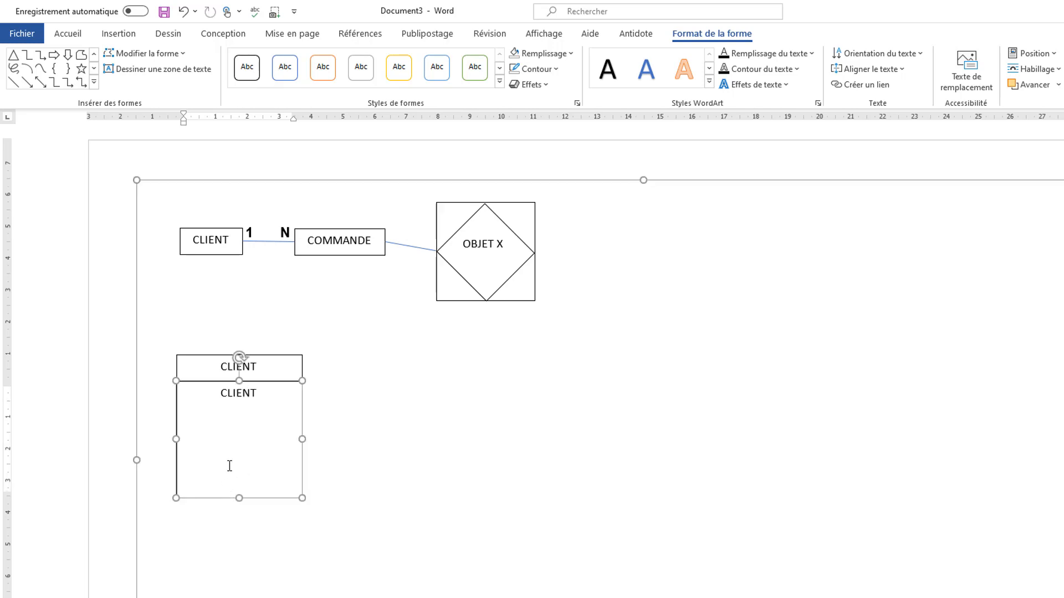
Left-align the text in the tall box under the lower CLIENT heading
{"action": "left_click_drag", "start_coordinate": [256, 397], "coordinate": [261, 490]}
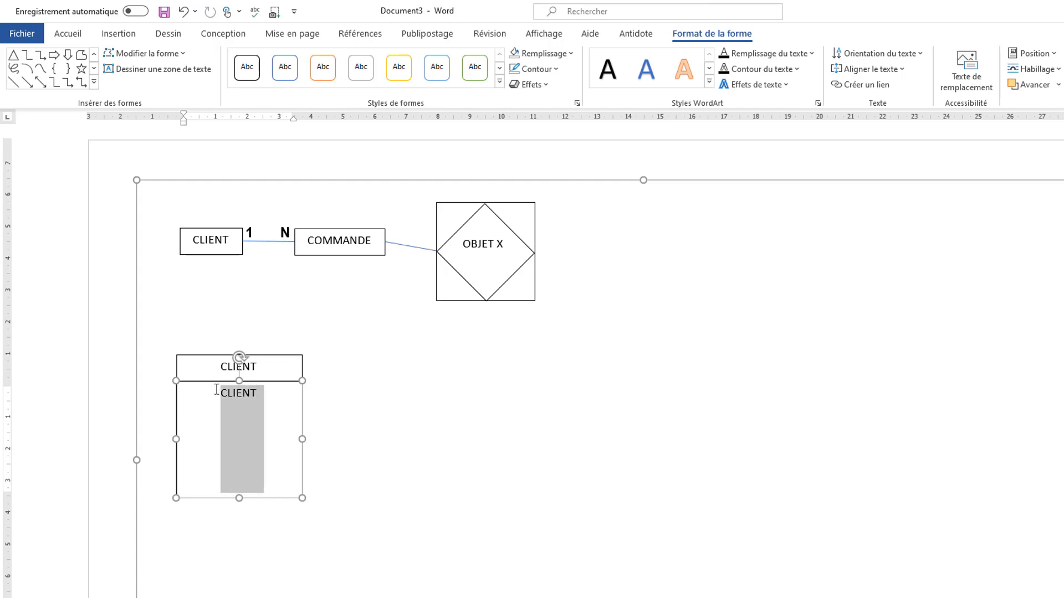
{"action": "left_click", "coordinate": [59, 33]}
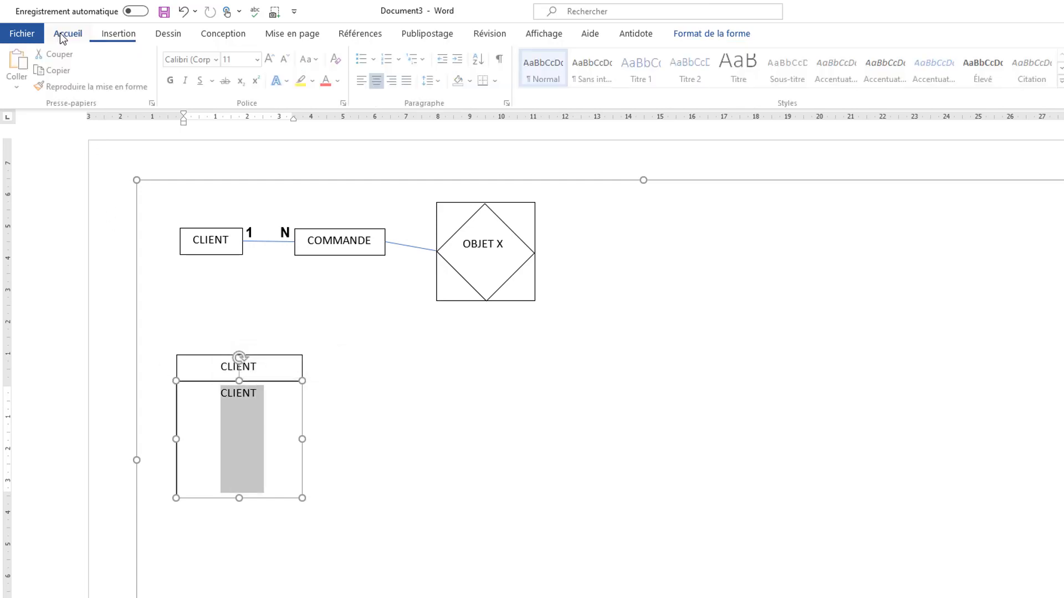
{"action": "left_click", "coordinate": [364, 81]}
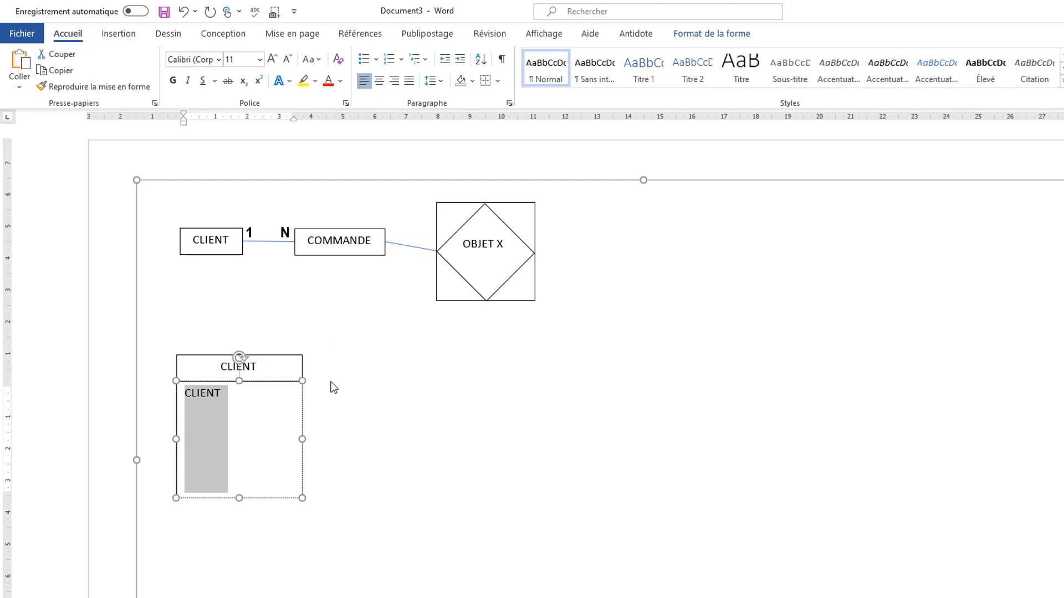
Complete the tall box's text as three lines: CLIENT_NO, CLIENT_NOM and CLIENT_ADRESSE
{"action": "left_click", "coordinate": [222, 388]}
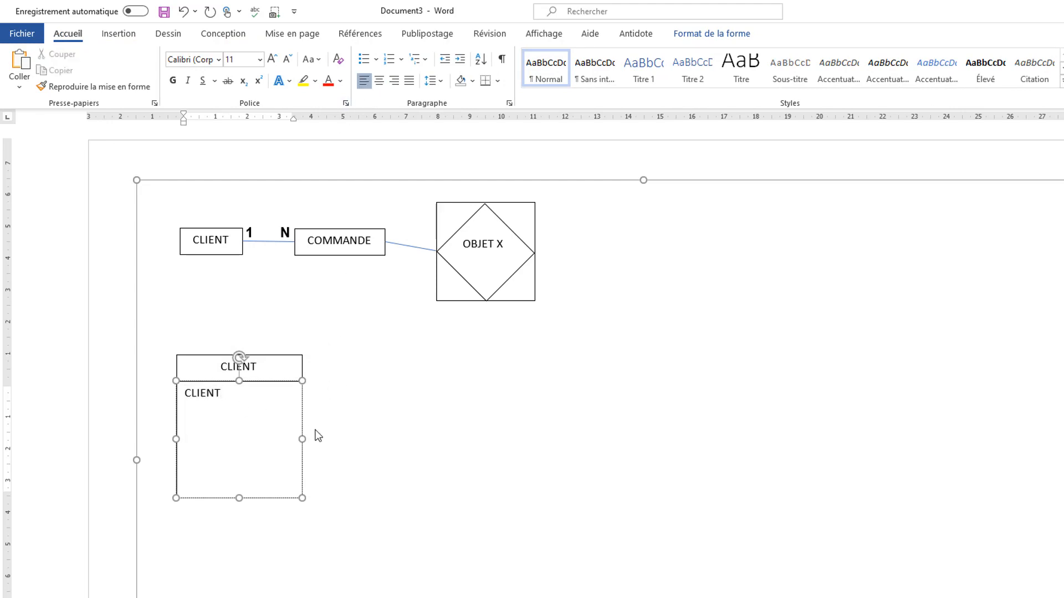
{"action": "type", "text": "_NO"}
{"action": "key", "text": "Return"}
{"action": "type", "text": "CLIENT_NOM"}
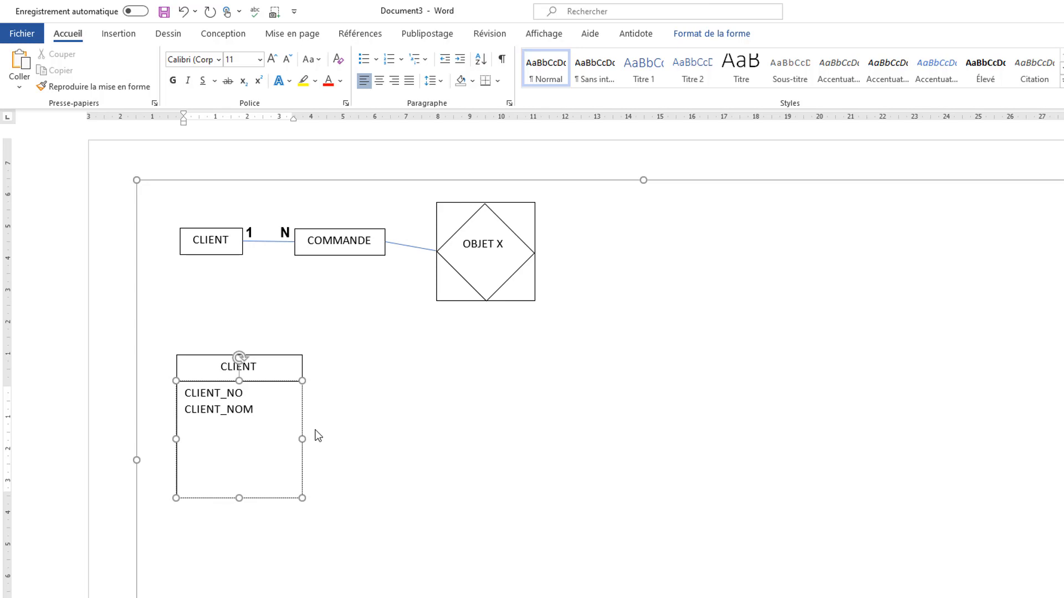
{"action": "key", "text": "Return"}
{"action": "type", "text": "CLIENT_ADRESS"}
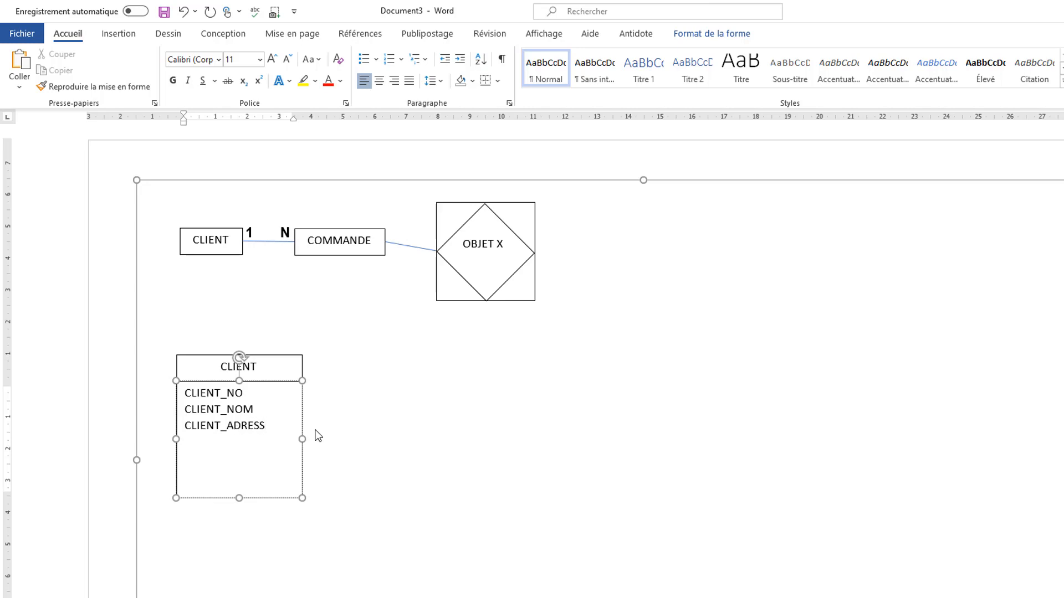
{"action": "type", "text": "E"}
Underline CLIENT_NO in the attribute list of the CLIENT table and deselect the box
{"action": "left_click_drag", "start_coordinate": [243, 395], "coordinate": [185, 394]}
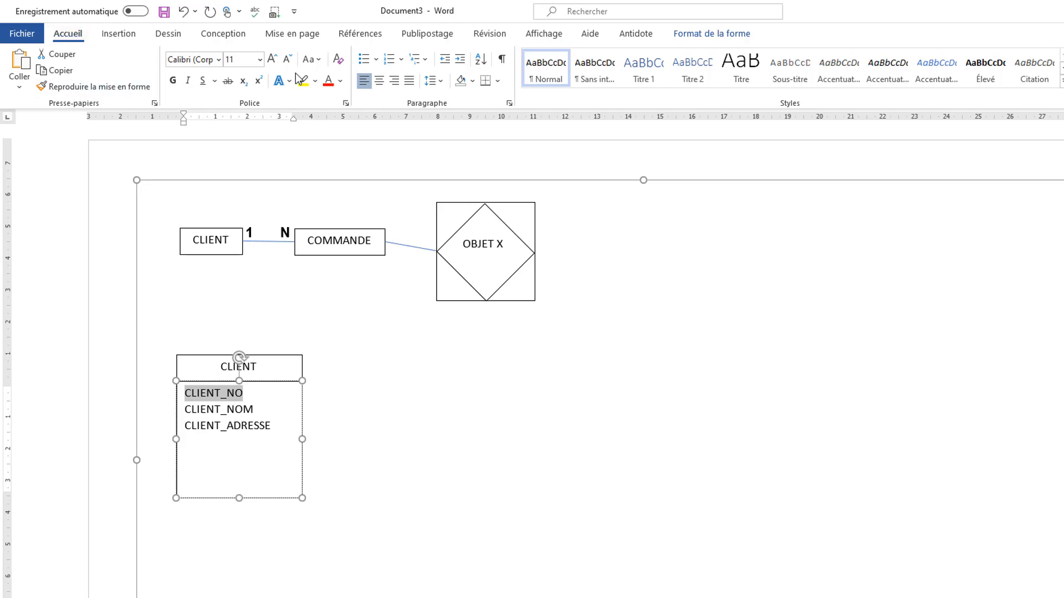
{"action": "left_click", "coordinate": [203, 81]}
{"action": "left_click", "coordinate": [336, 551]}
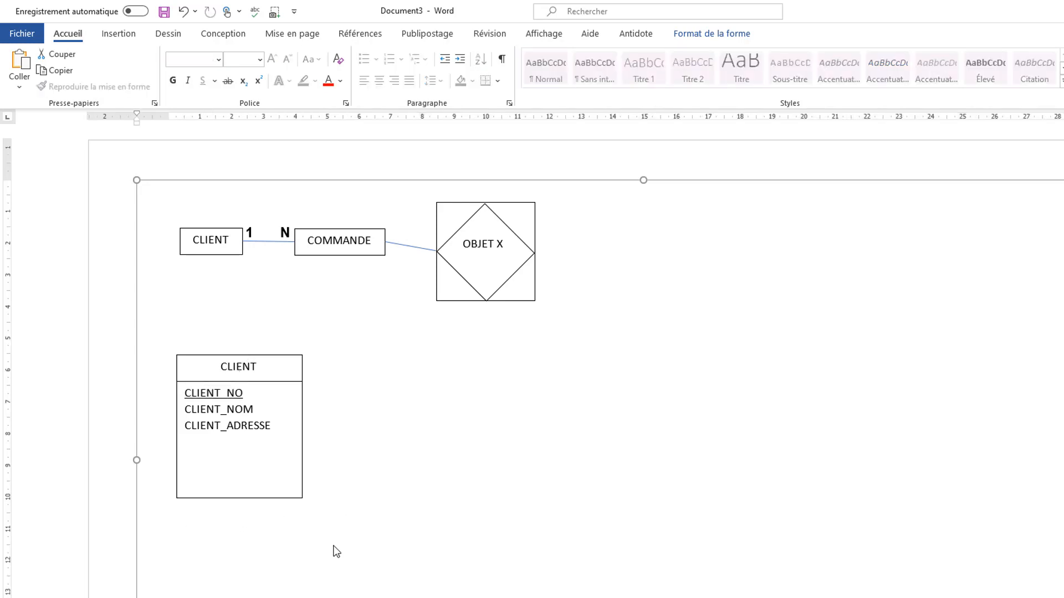
{"action": "left_click", "coordinate": [330, 249]}
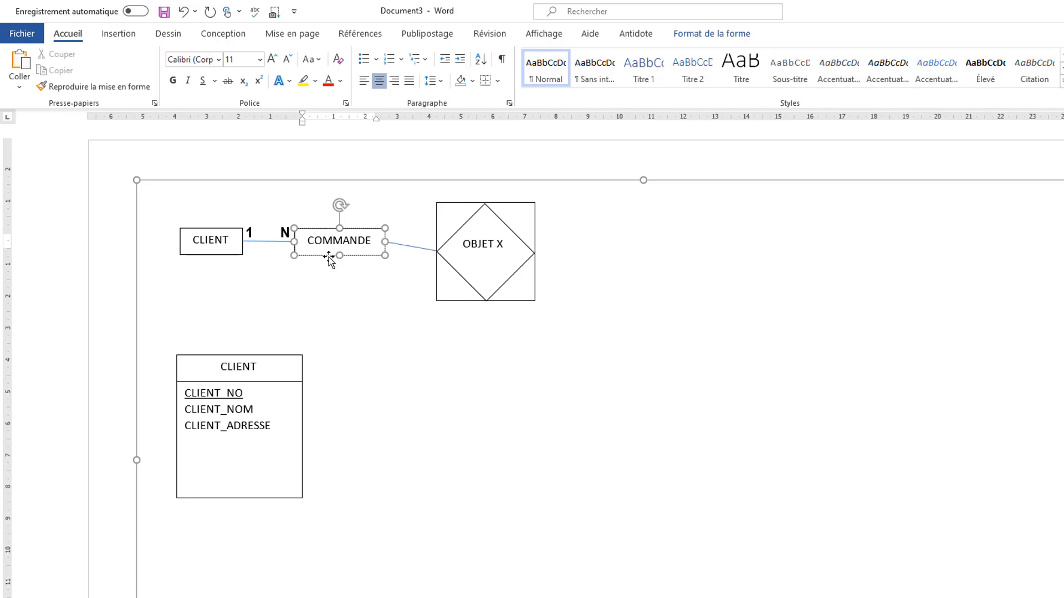
{"action": "key", "text": "ctrl+d"}
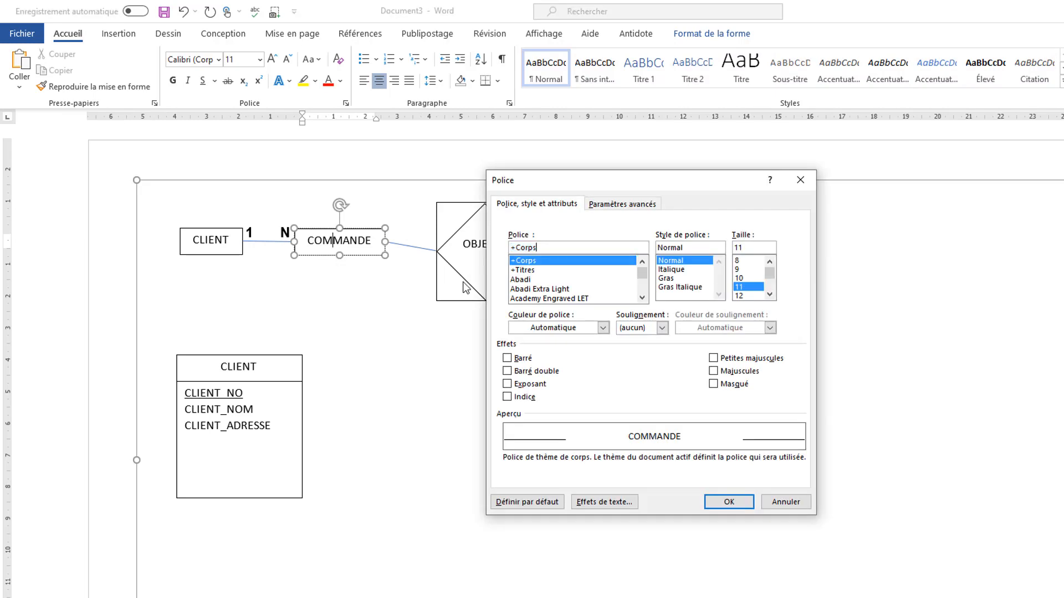
{"action": "key", "text": "Escape"}
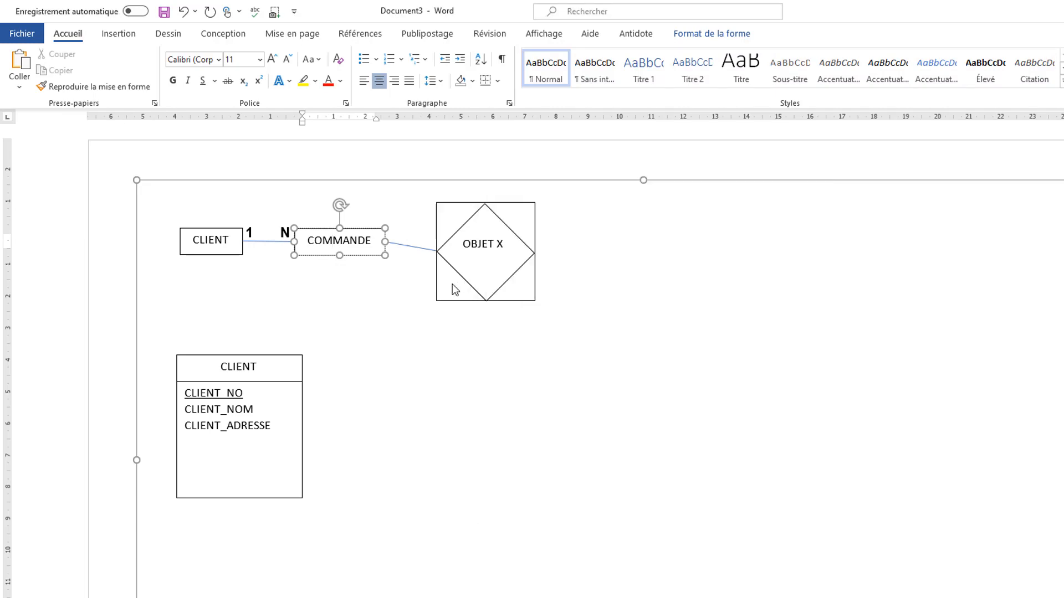
{"action": "key", "text": "ctrl+d"}
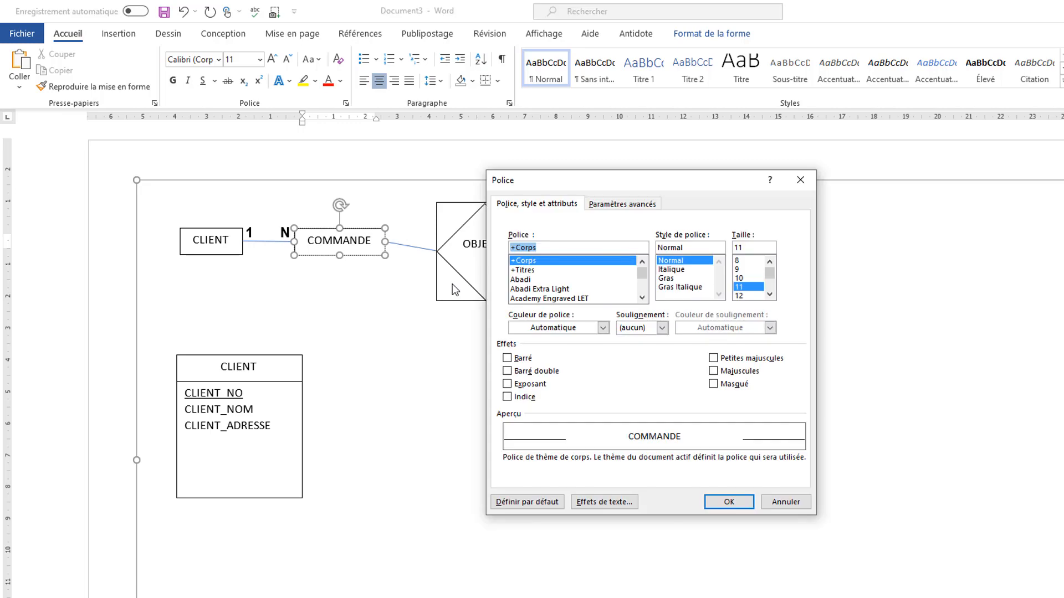
{"action": "left_click", "coordinate": [801, 180]}
{"action": "left_click", "coordinate": [388, 310]}
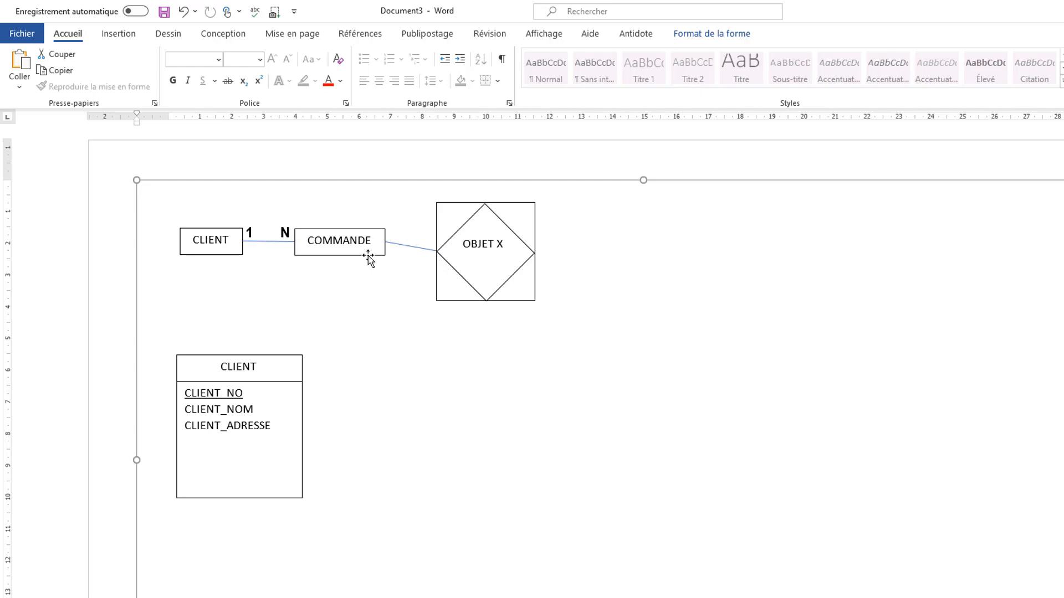
Duplicate the COMMANDE box
{"action": "left_click", "coordinate": [368, 256]}
{"action": "key", "text": "ctrl+d"}
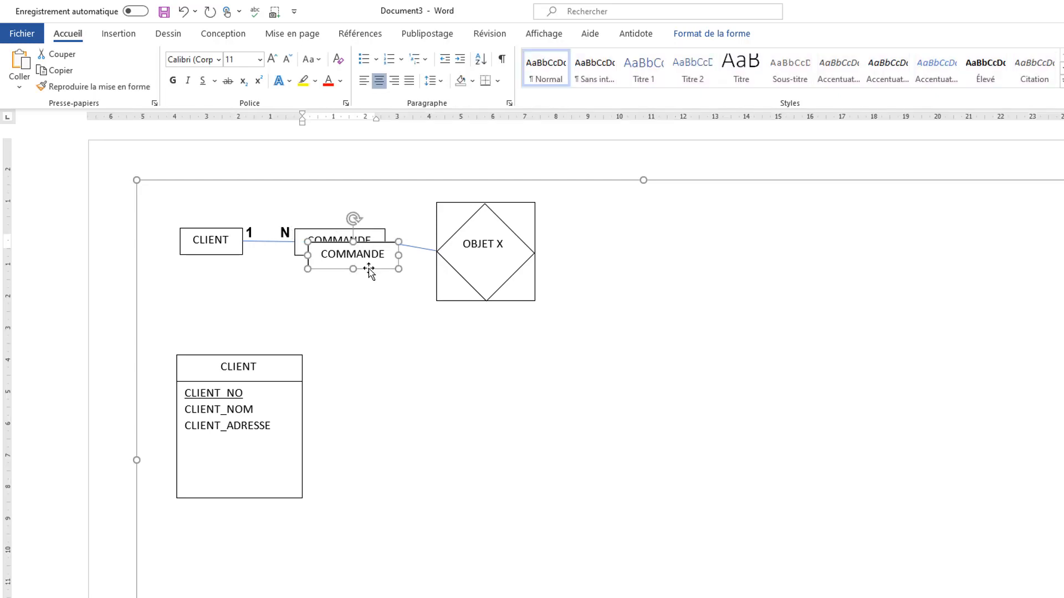